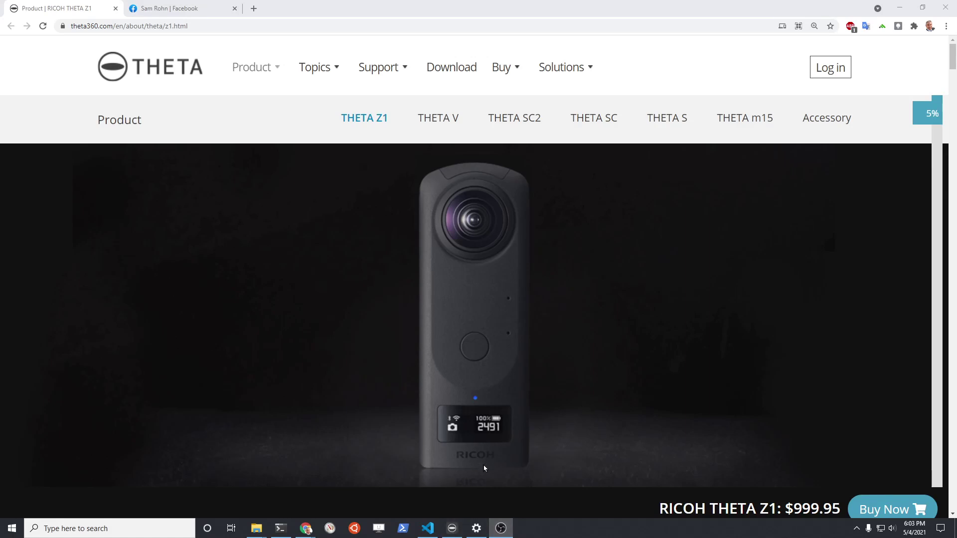
Restore the R0010961.DNG park panorama viewer full screen and pan under the tree.
mouse_move(451, 534)
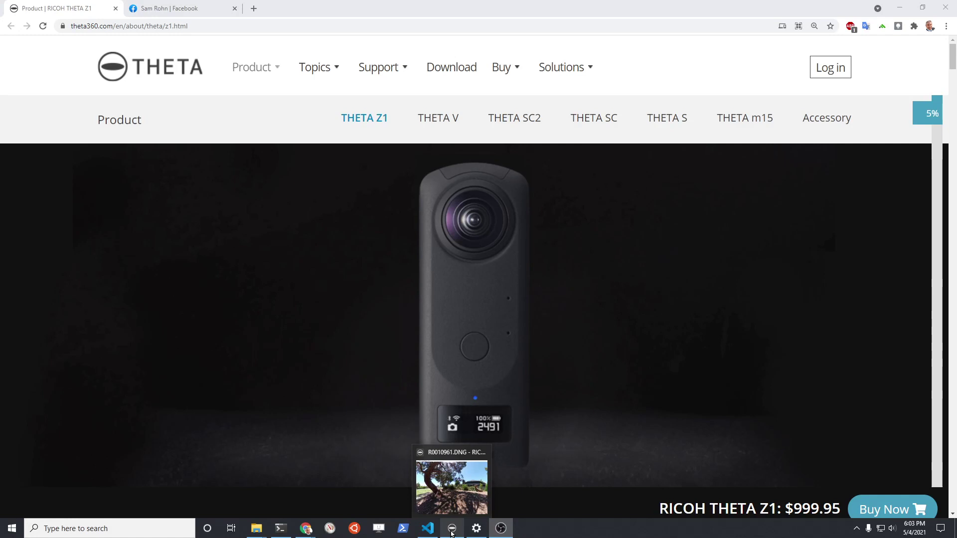
click(451, 486)
click(504, 84)
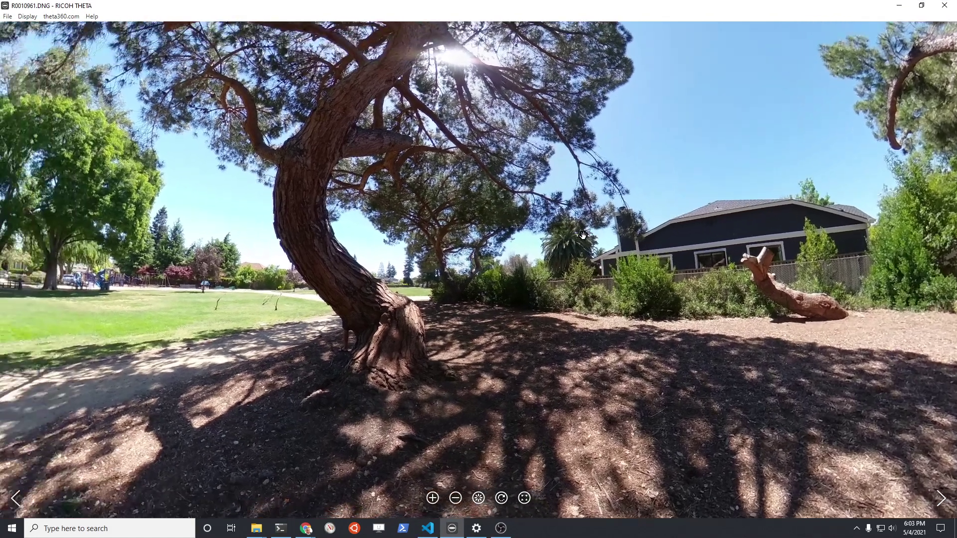
drag(583, 234, 636, 388)
Move on to Facebook and open the 360° Manhattan 2020 rooftop photo.
scroll(636, 388, down, 3)
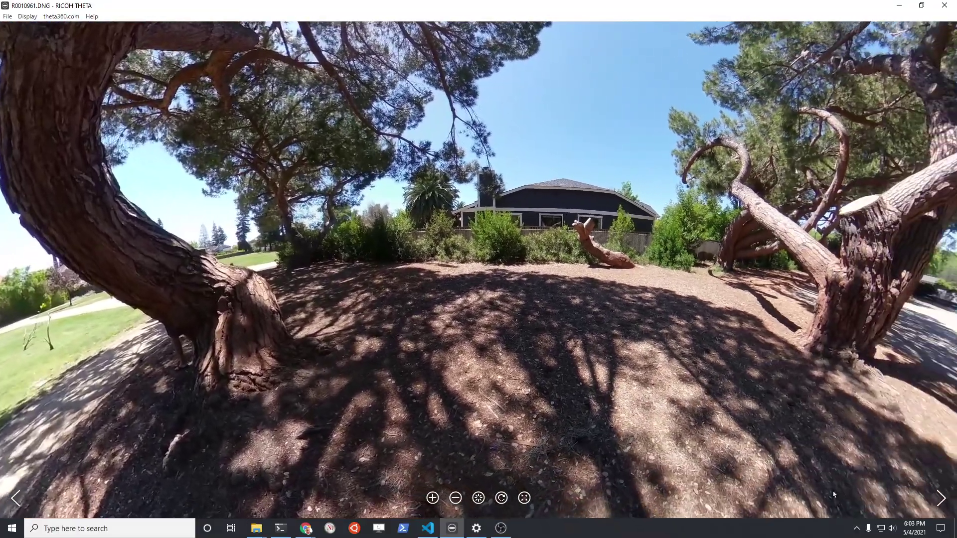
key(alt+Tab)
click(550, 333)
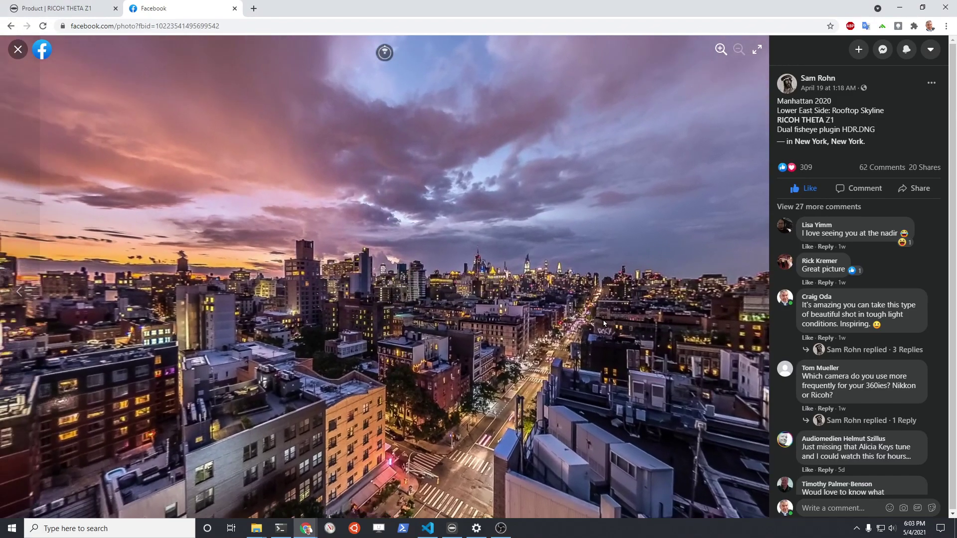
Look around the Manhattan rooftop 360° photo and the THETA park panorama side by side.
drag(551, 326, 359, 295)
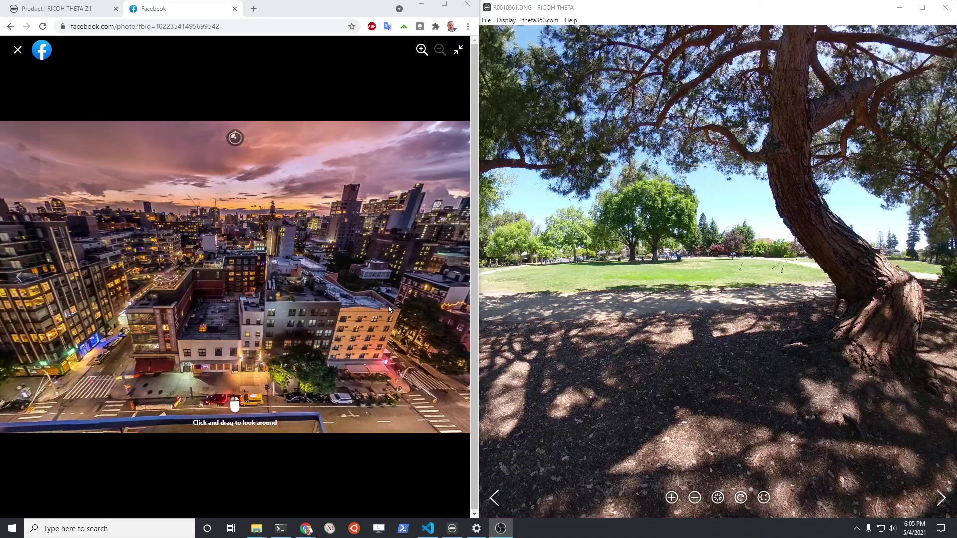
drag(388, 305, 355, 322)
drag(545, 321, 603, 331)
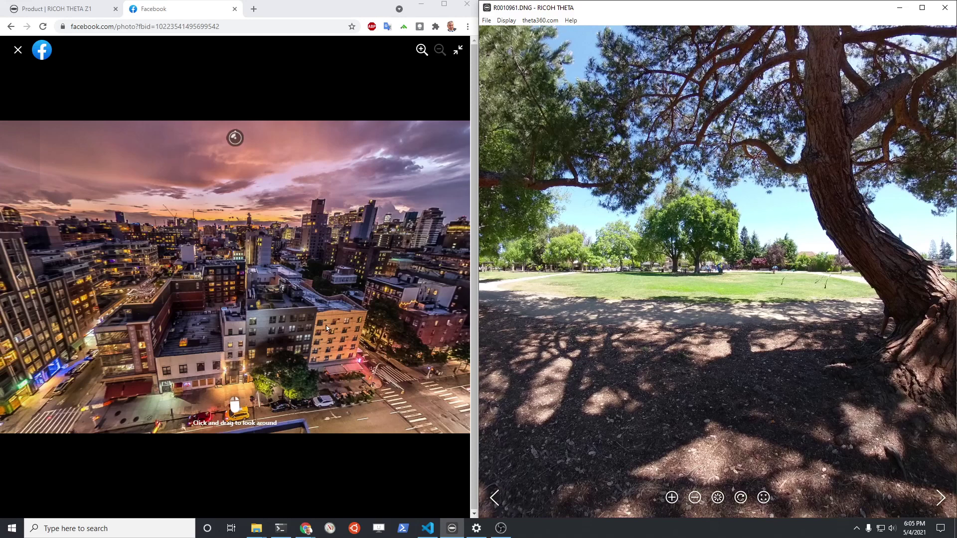
drag(326, 325, 328, 336)
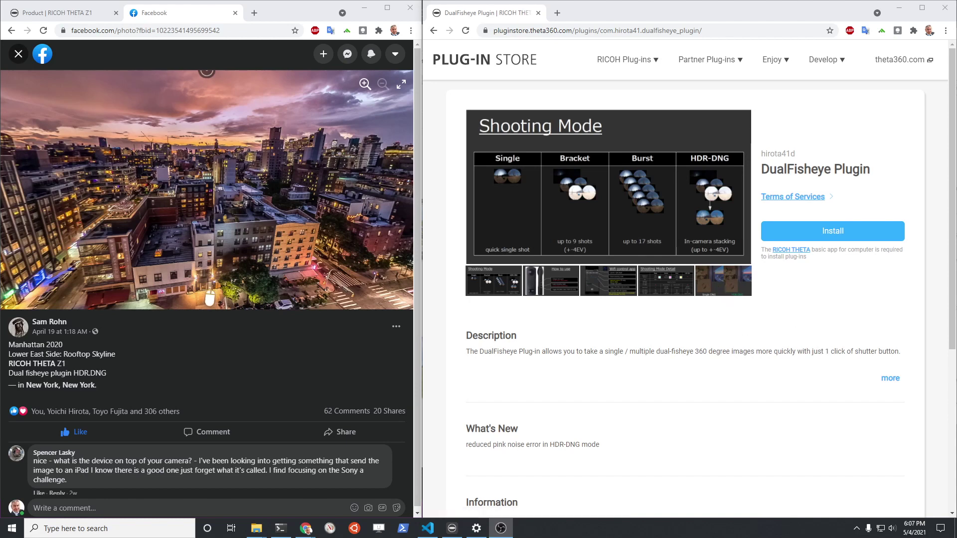
Scroll down the DualFisheye Plugin store page to read its description.
scroll(487, 317, down, 2)
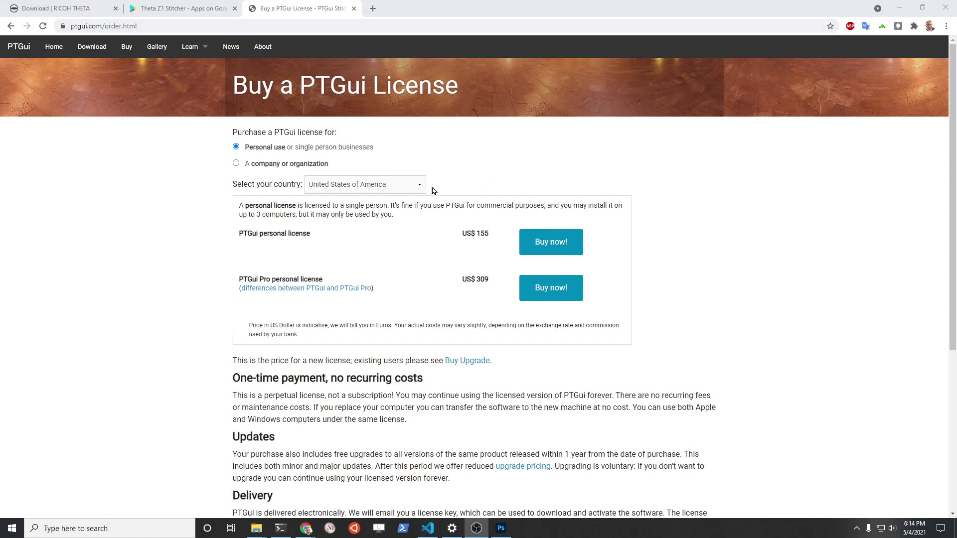
Switch to the 'Theta Z1 Stitcher' Google Play browser tab.
click(193, 9)
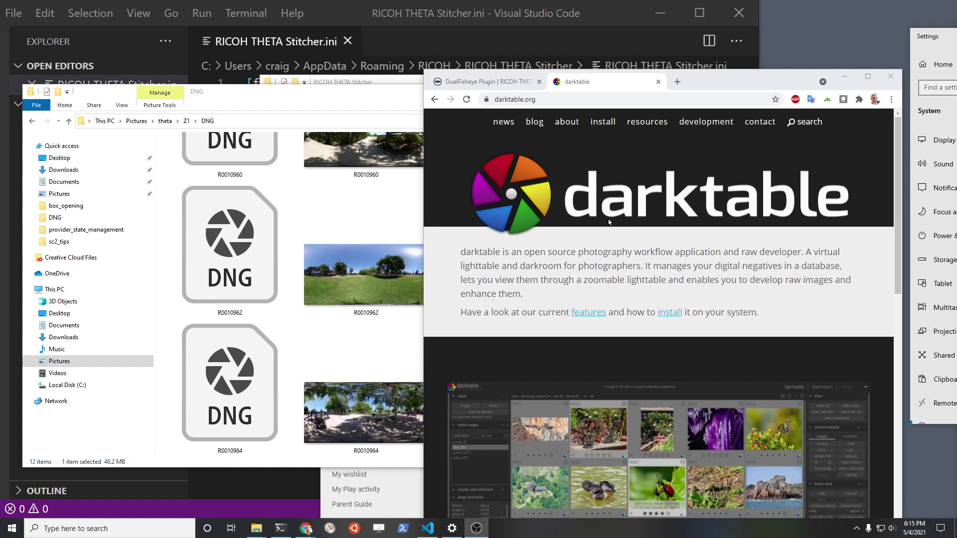
Scroll down the darktable.org homepage and back up to the top.
scroll(609, 222, down, 3)
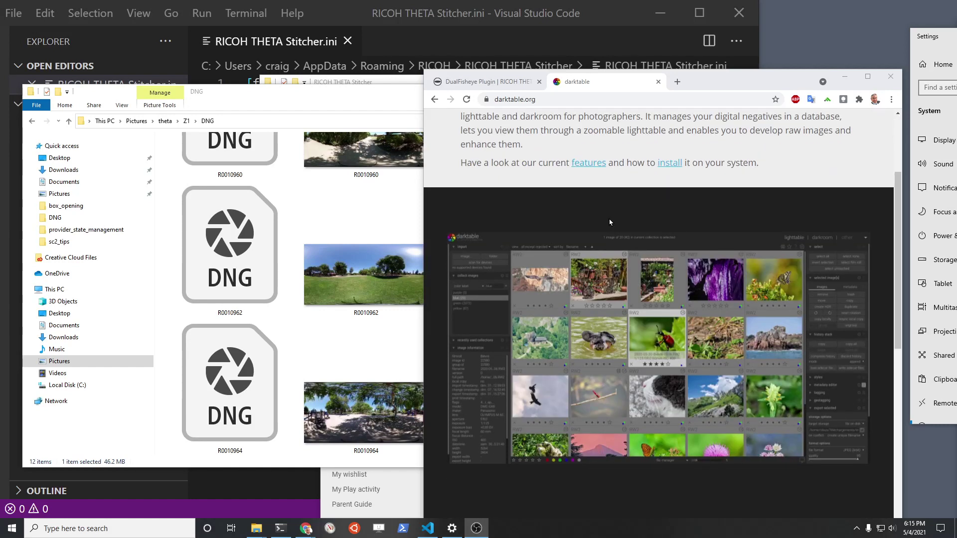
scroll(609, 222, down, 3)
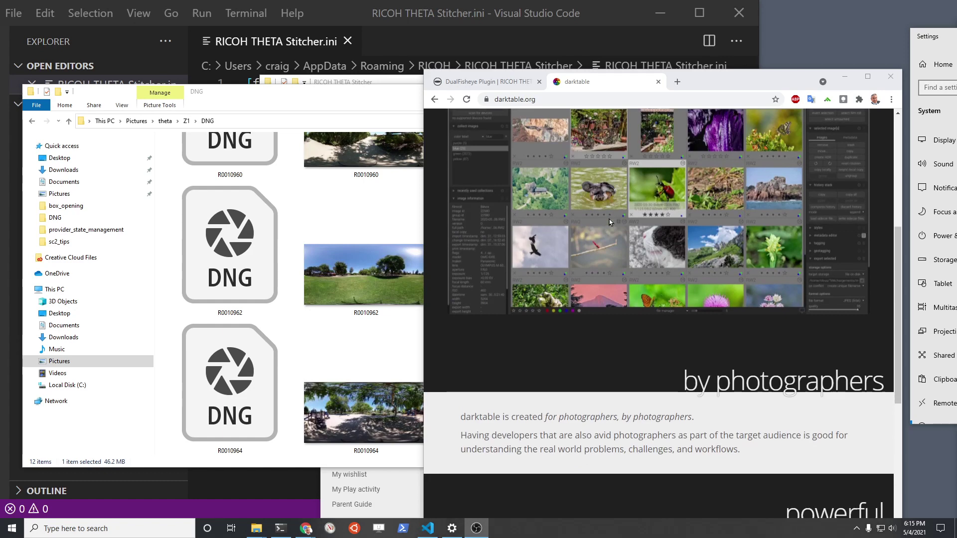
scroll(609, 219, up, 3)
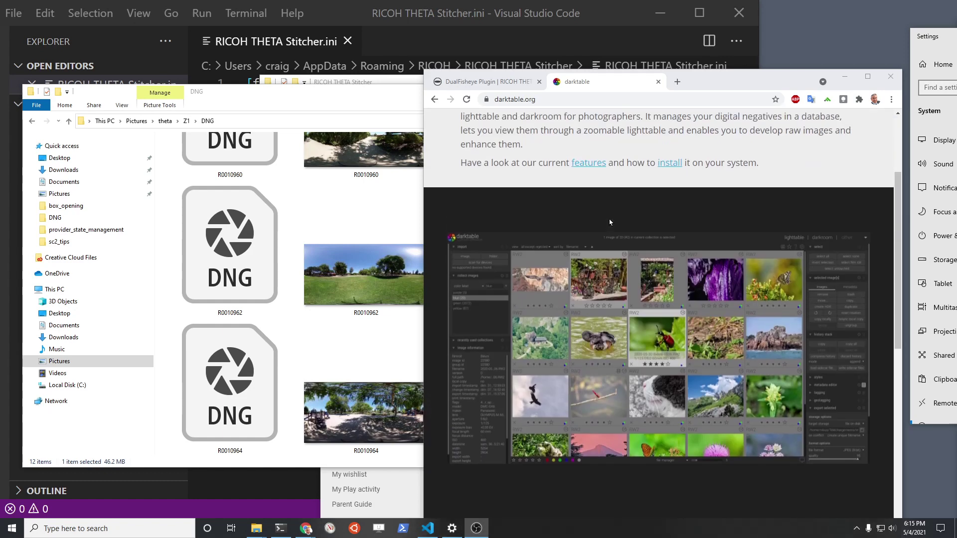
scroll(609, 219, up, 2)
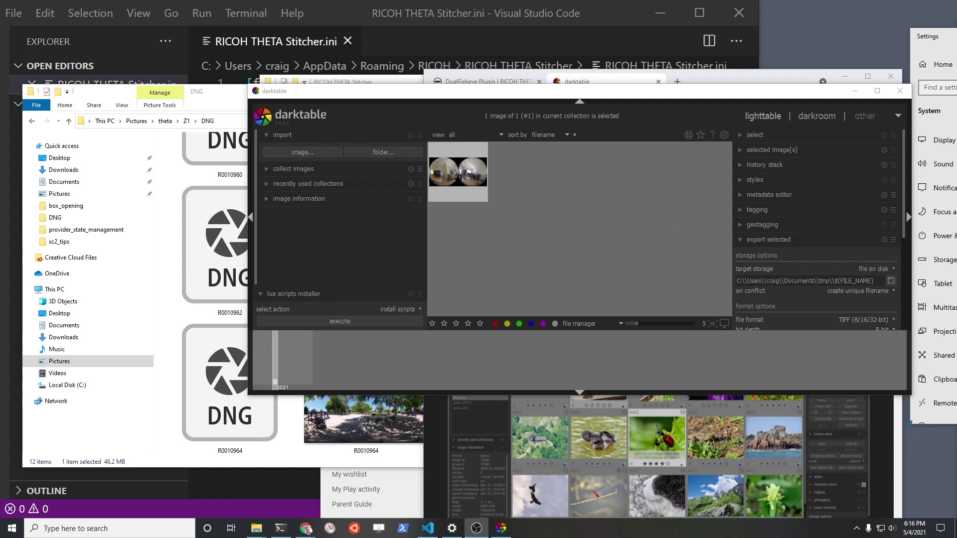
Import the single image R0010965.DNG from Pictures > theta > Z1 > DNG.
click(287, 152)
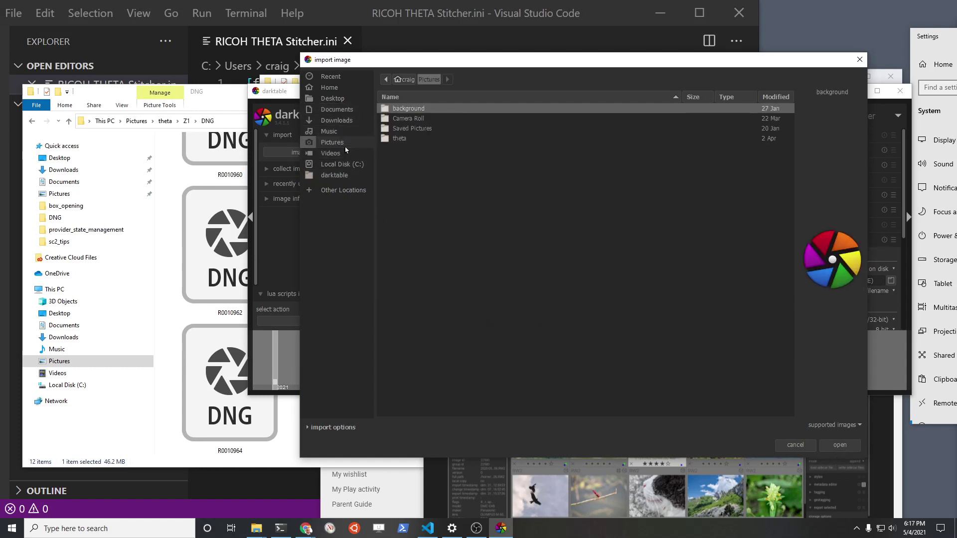
click(417, 139)
double_click(417, 139)
double_click(412, 127)
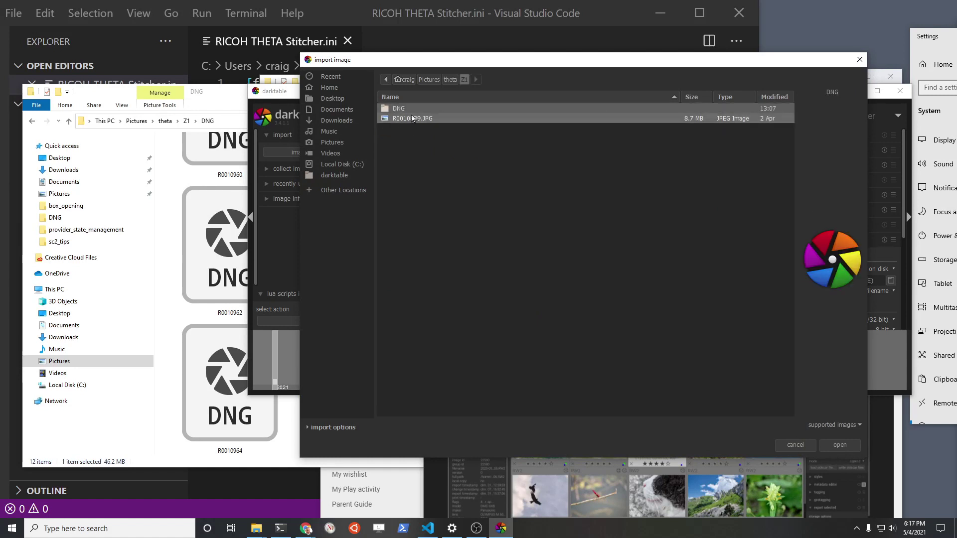
double_click(410, 107)
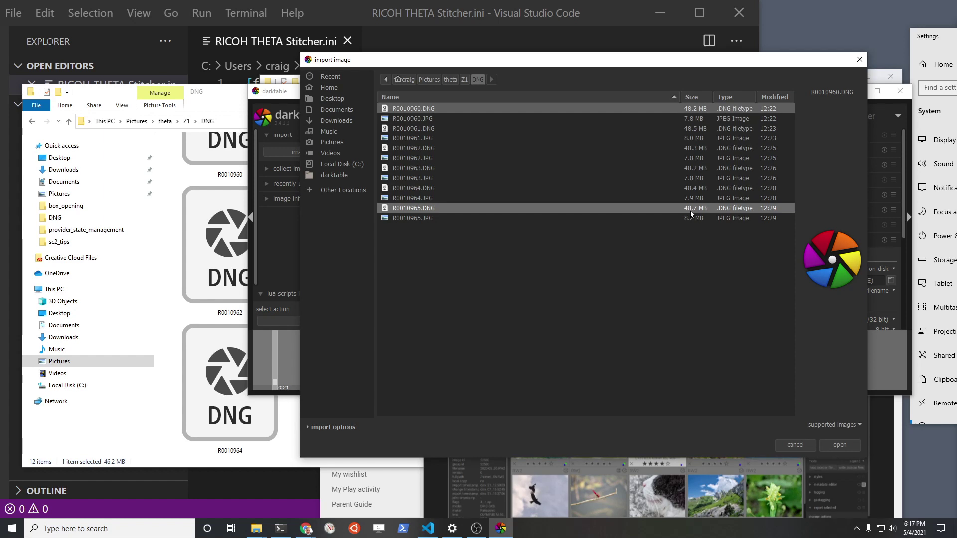
double_click(405, 207)
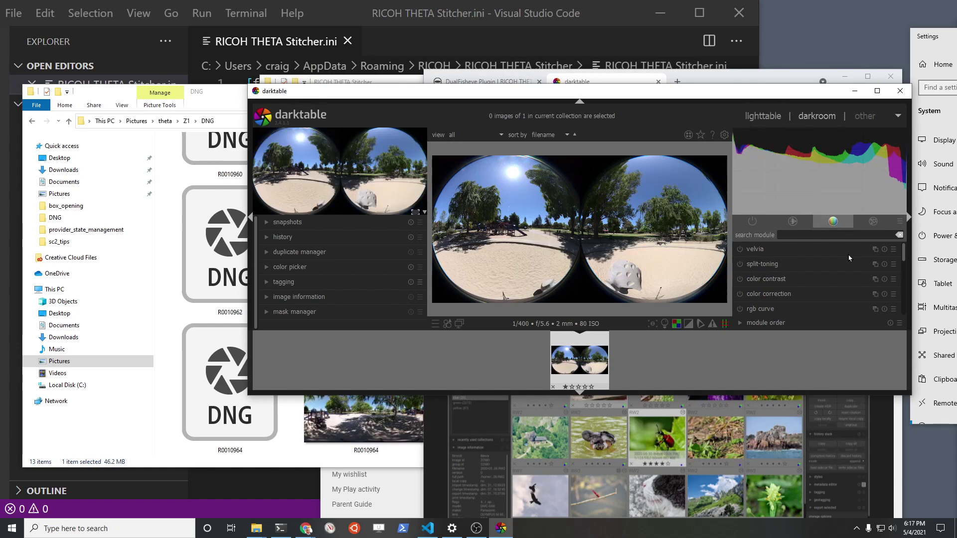
Maximize darktable and zoom into the centre of the dual-fisheye park image.
click(877, 90)
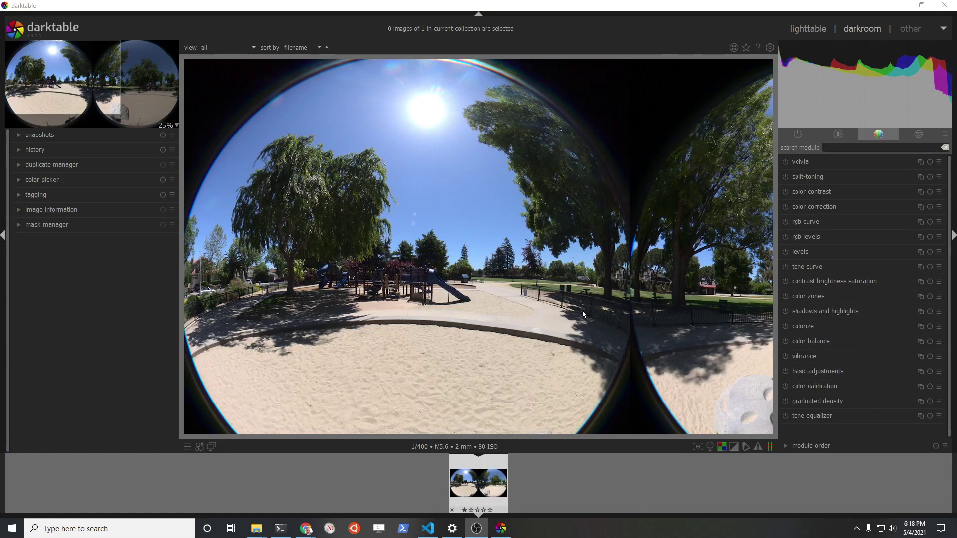
scroll(376, 272, up, 1)
scroll(376, 273, up, 1)
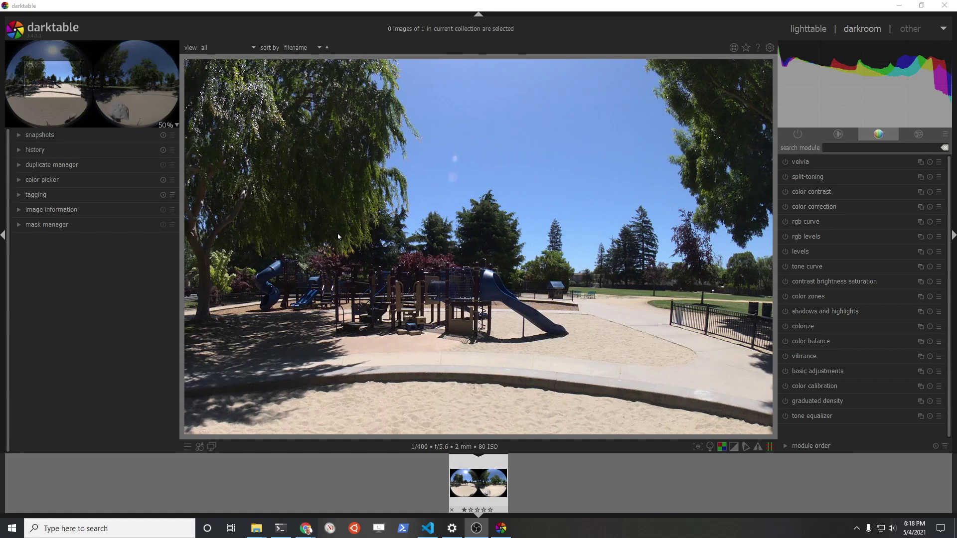
scroll(338, 237, up, 1)
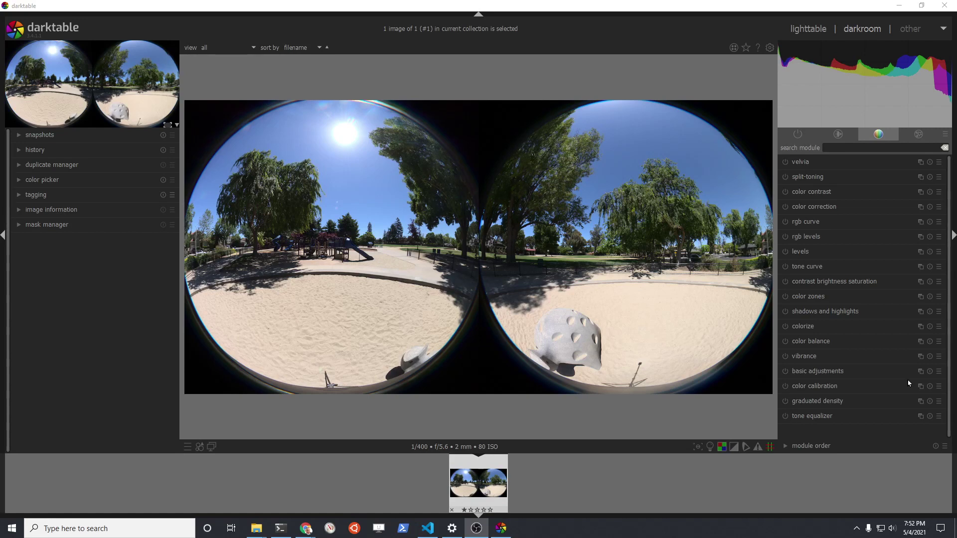
Switch darktable to the lighttable view with the export settings expanded.
click(807, 29)
click(806, 28)
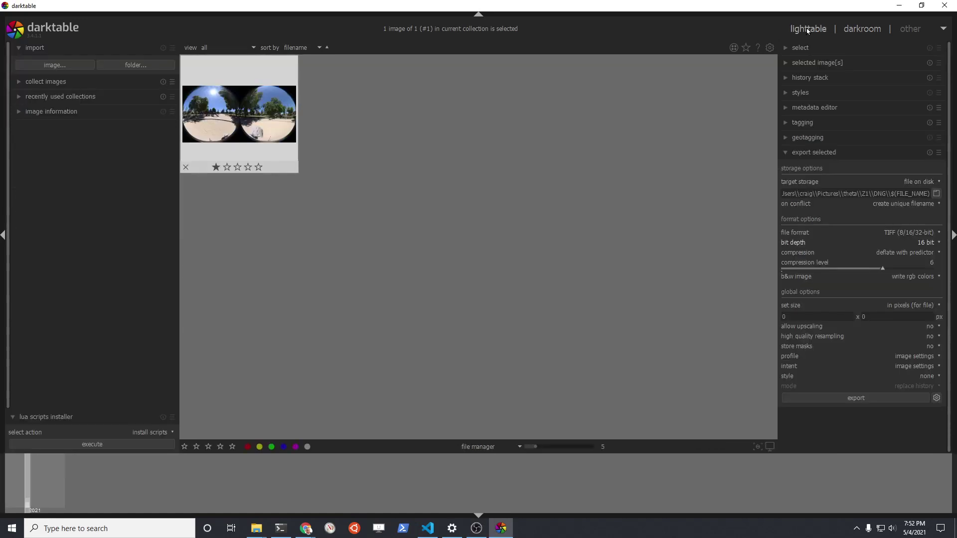
click(786, 150)
click(786, 151)
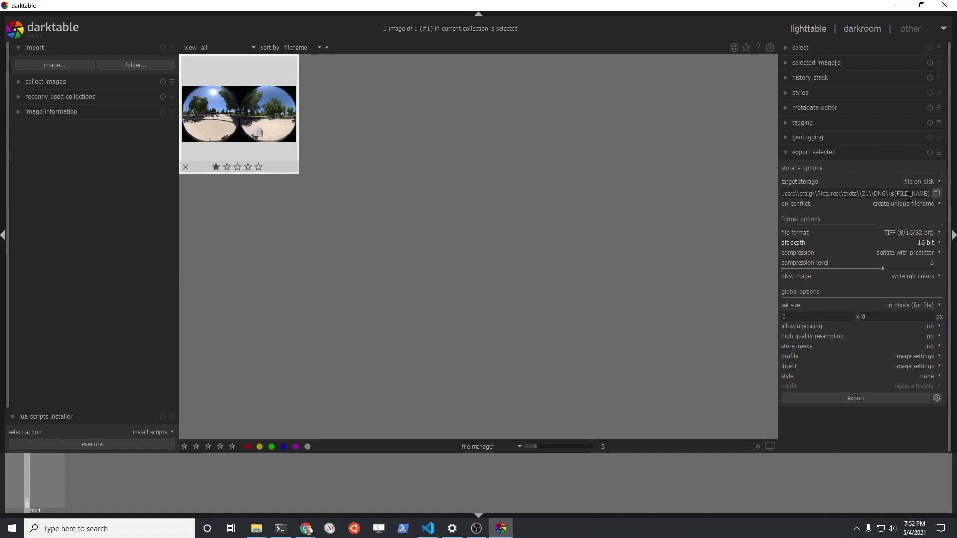
Choose the theta Z1 DNG folder as the export output destination.
click(936, 194)
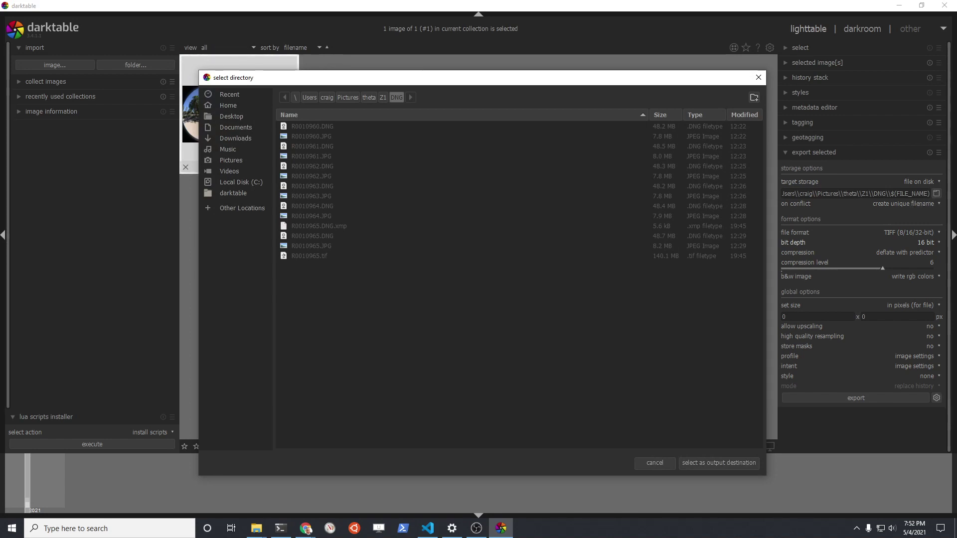
key(super+d)
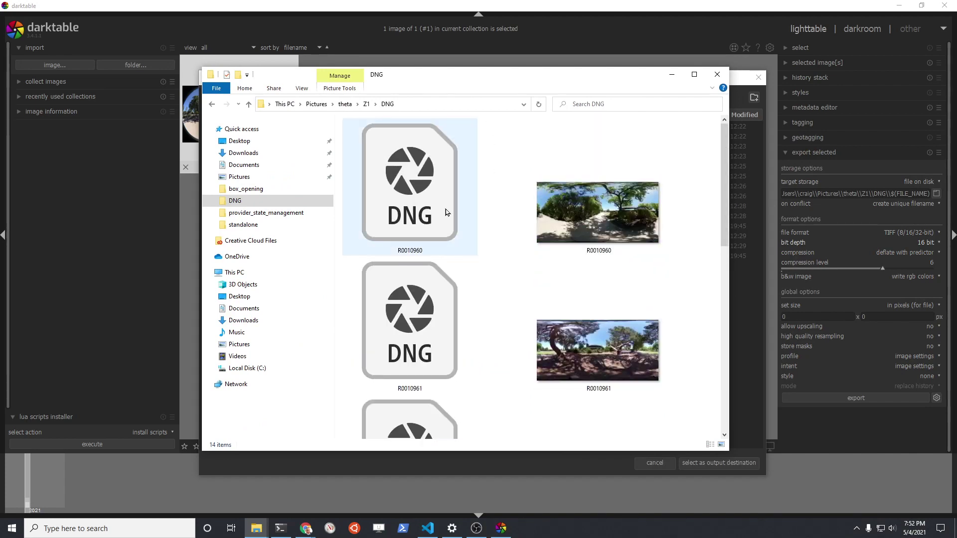
drag(474, 76, 956, 190)
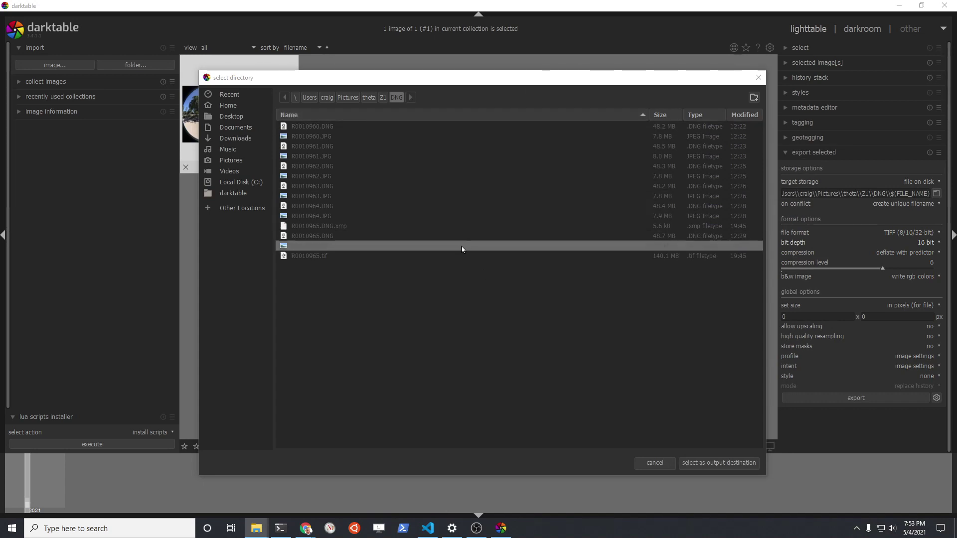
click(698, 463)
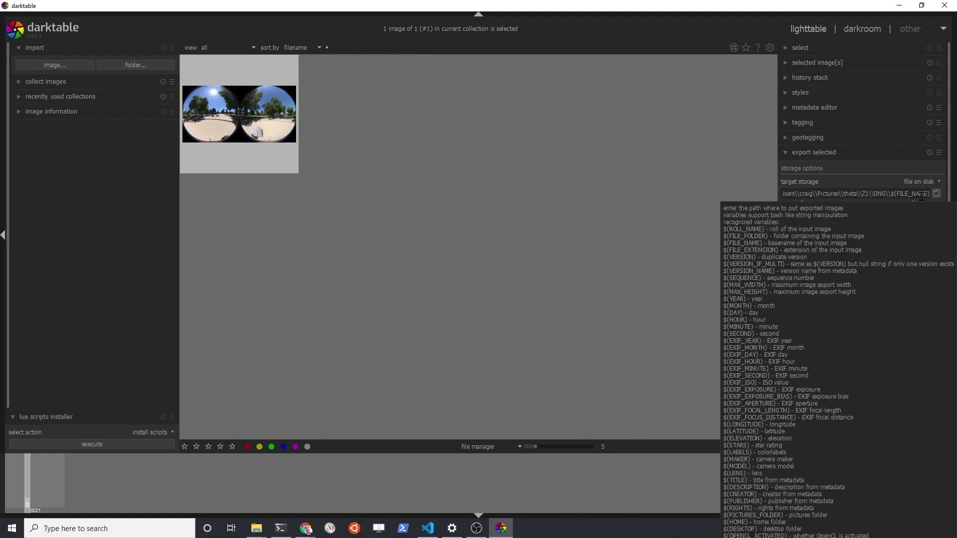
Inspect the theta Z1 DNG folder in File Explorer and select the R0010965 file.
click(256, 528)
scroll(470, 245, down, 2)
scroll(470, 244, down, 2)
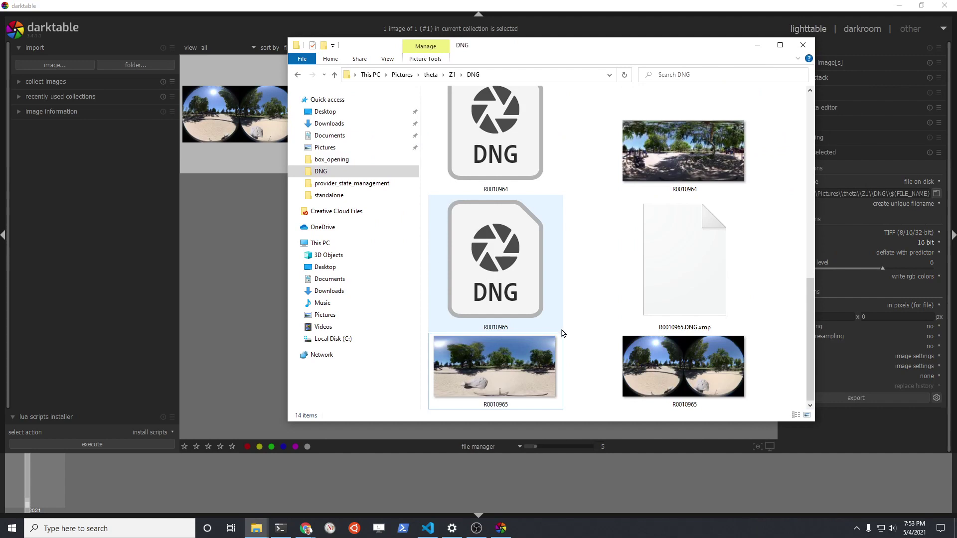
click(526, 401)
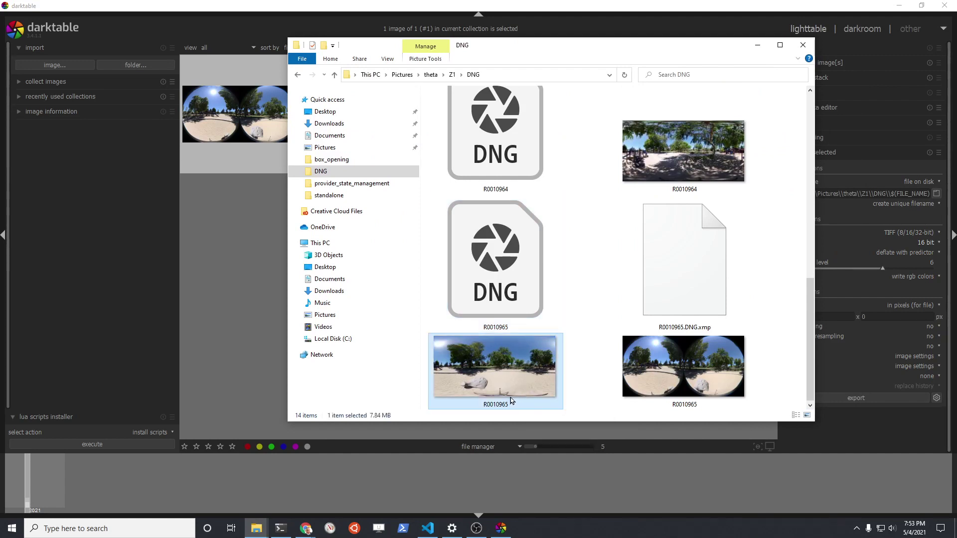
drag(686, 47, 907, 96)
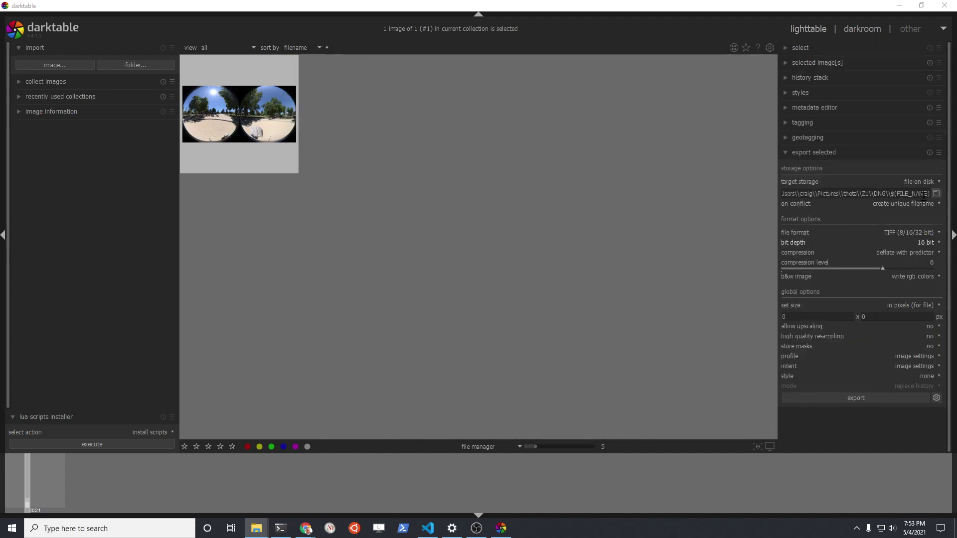
mouse_move(923, 195)
Export the image as a 16-bit TIFF into the DNG folder.
click(888, 397)
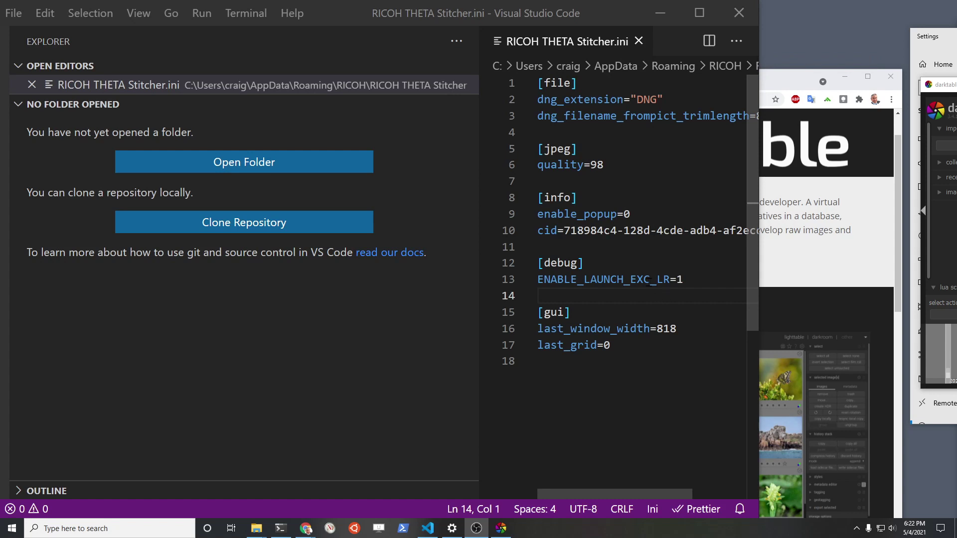
Switch from VS Code to File Explorer showing Local Disk (C:).
key(alt+Tab)
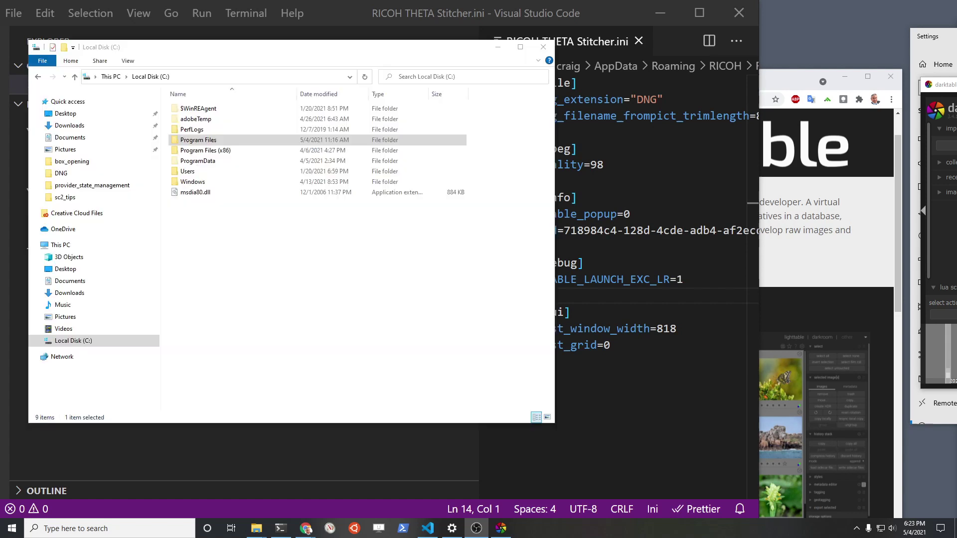
Open Users and the user's home folder, then turn on Hidden items so AppData shows.
double_click(210, 172)
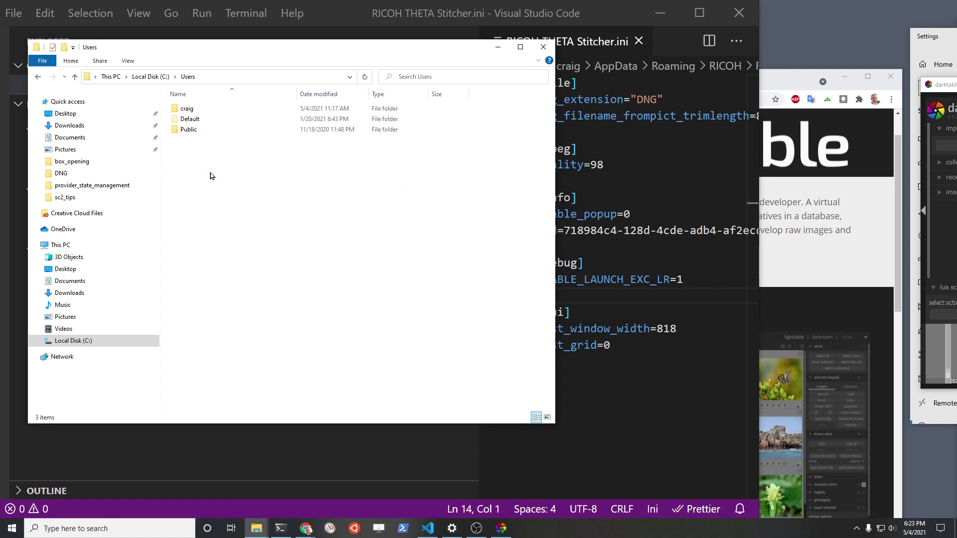
double_click(202, 113)
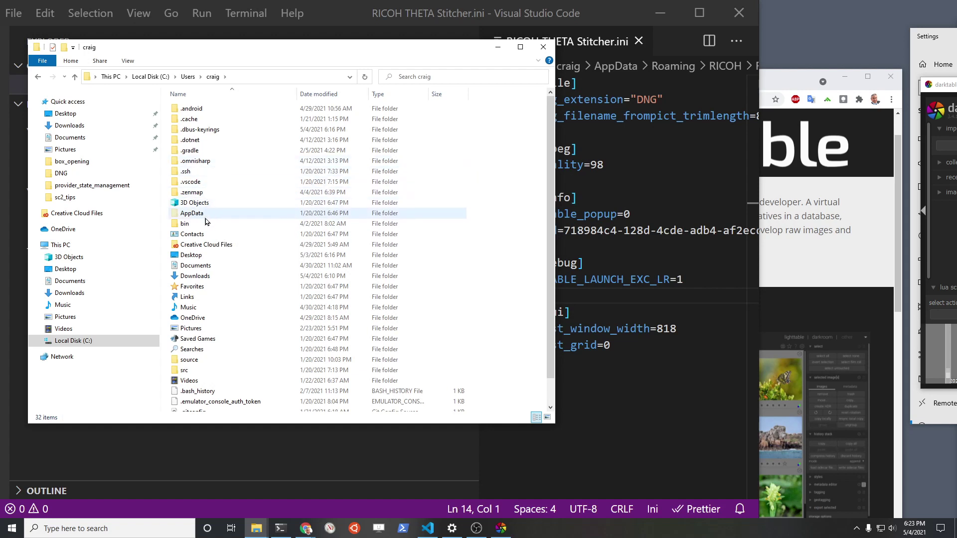
click(127, 61)
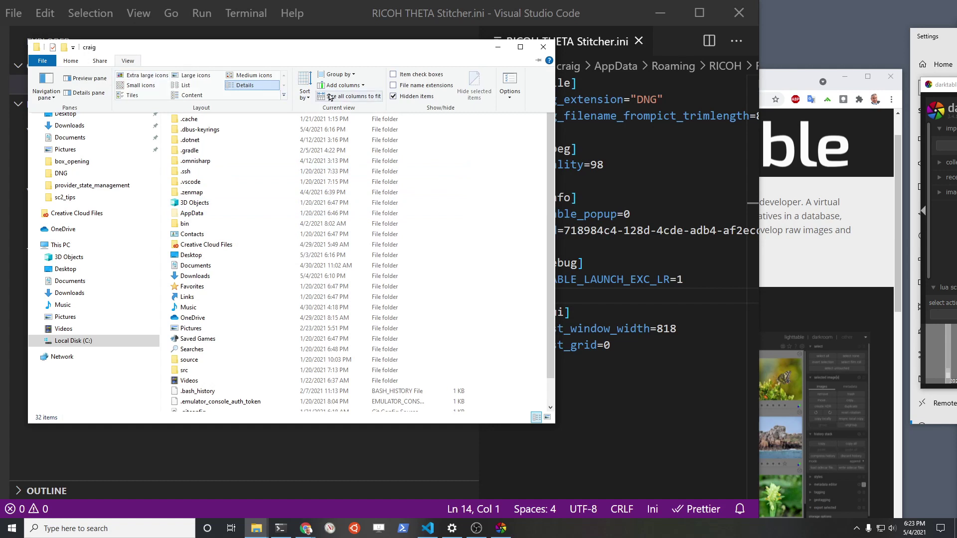
click(398, 98)
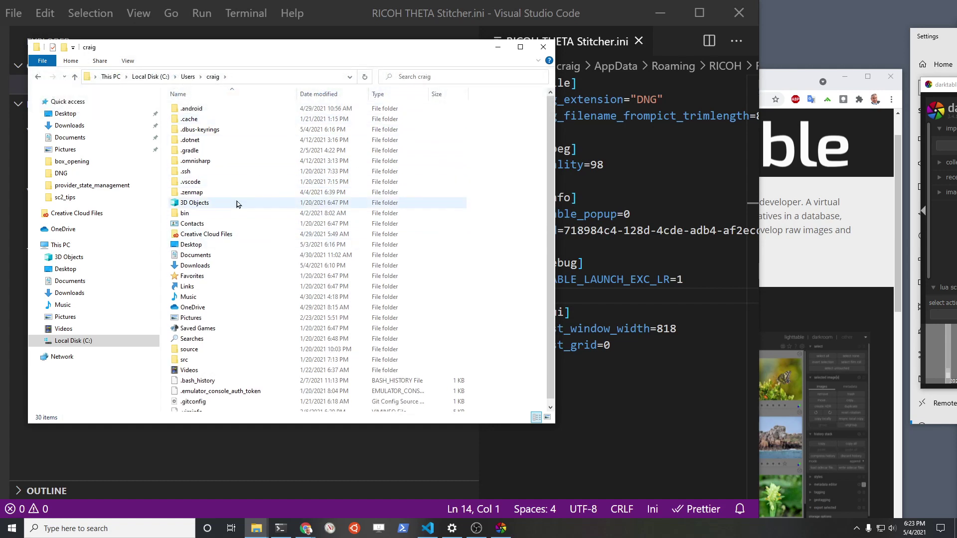
scroll(192, 192, down, 1)
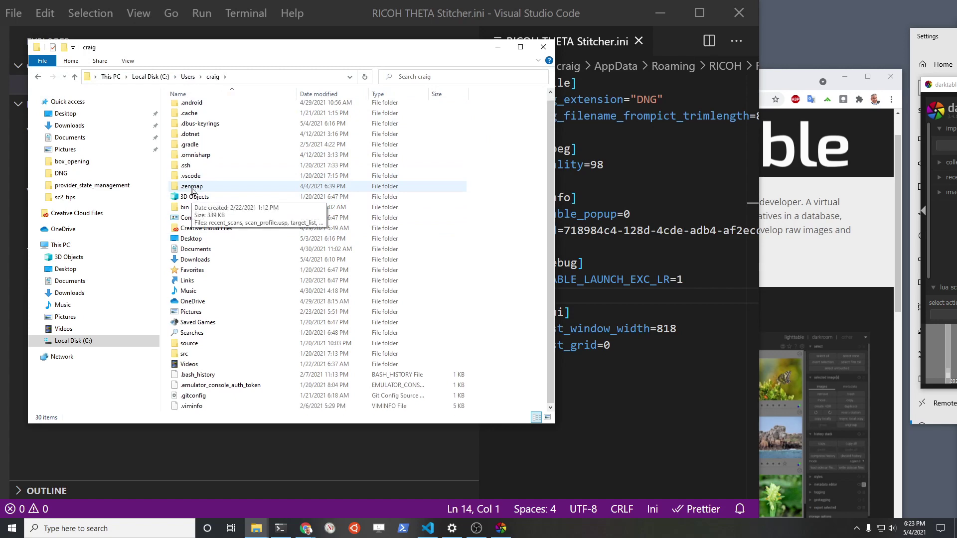
click(127, 60)
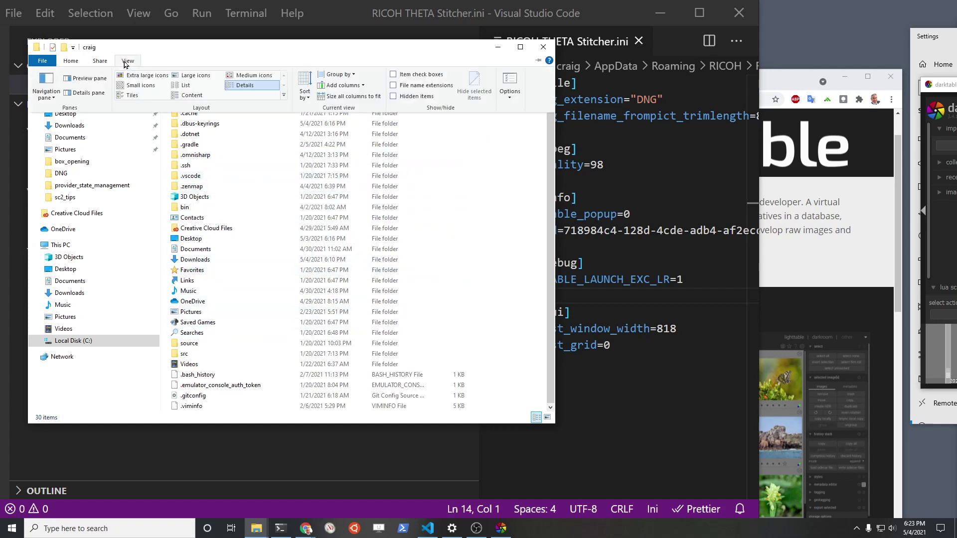
click(393, 96)
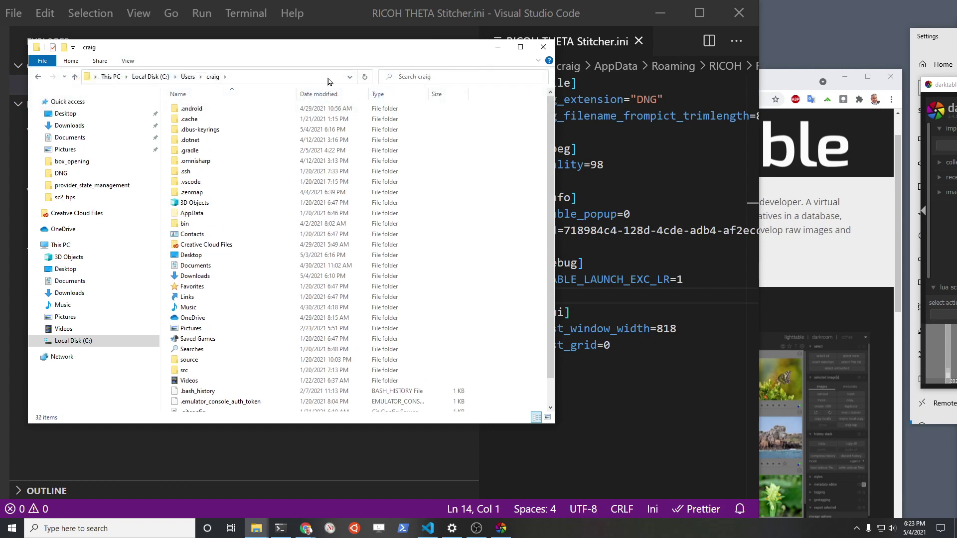
Open AppData > Roaming > RICOH > RICOH THETA Stitcher.
click(189, 213)
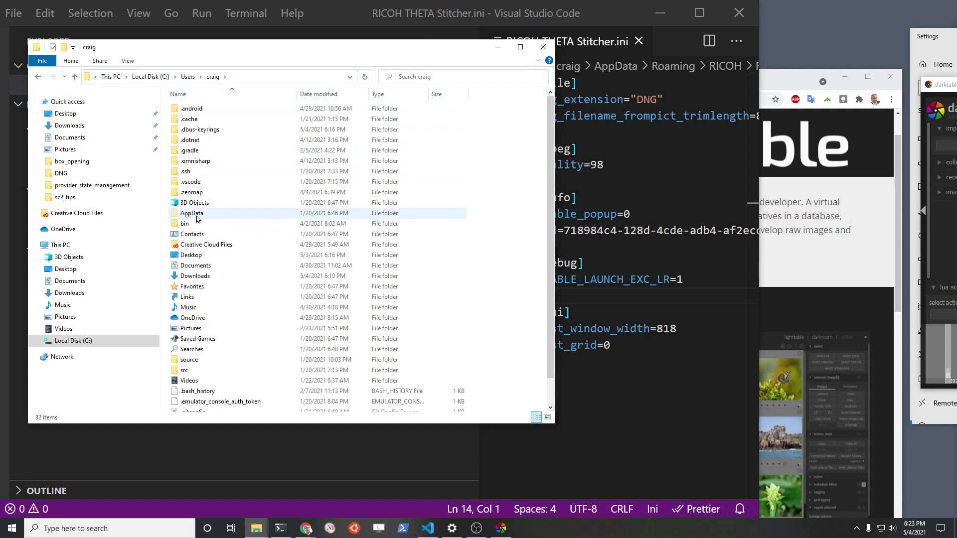
double_click(196, 217)
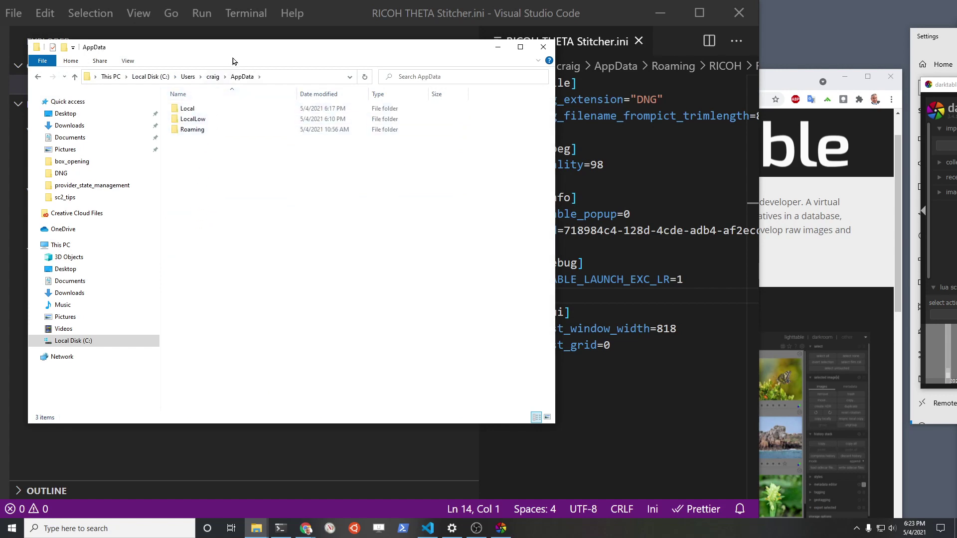
drag(233, 54, 439, 114)
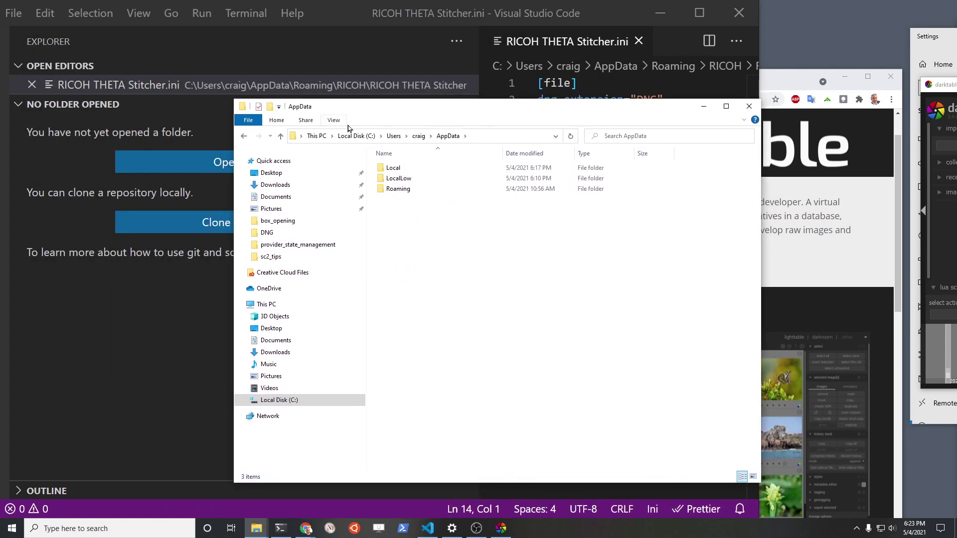
click(400, 188)
double_click(400, 188)
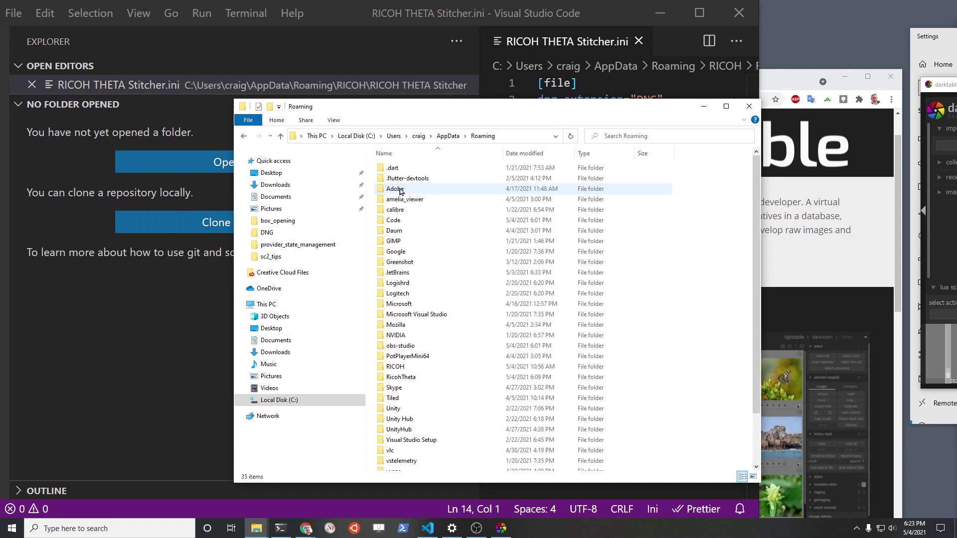
double_click(406, 368)
double_click(417, 170)
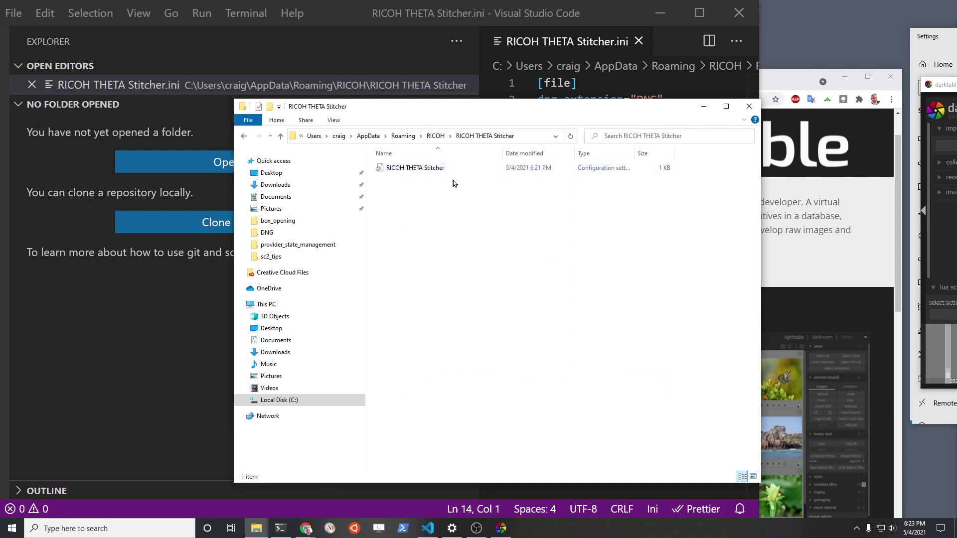
Open the RICOH THETA Stitcher settings file with Notepad.
right_click(427, 172)
mouse_move(512, 269)
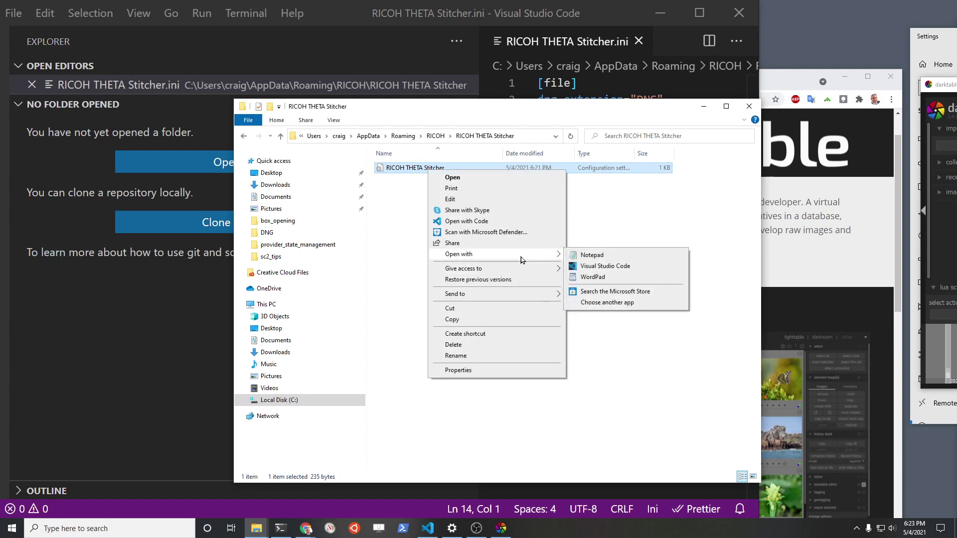
click(591, 255)
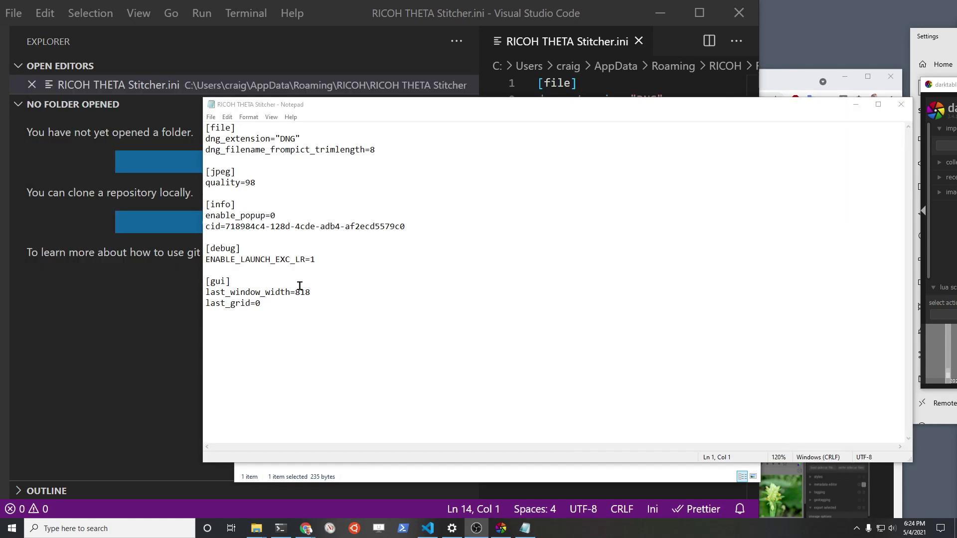
Check the [debug] ENABLE_LAUNCH_EXC_LR=1 line, then return to File Explorer.
drag(318, 265, 207, 259)
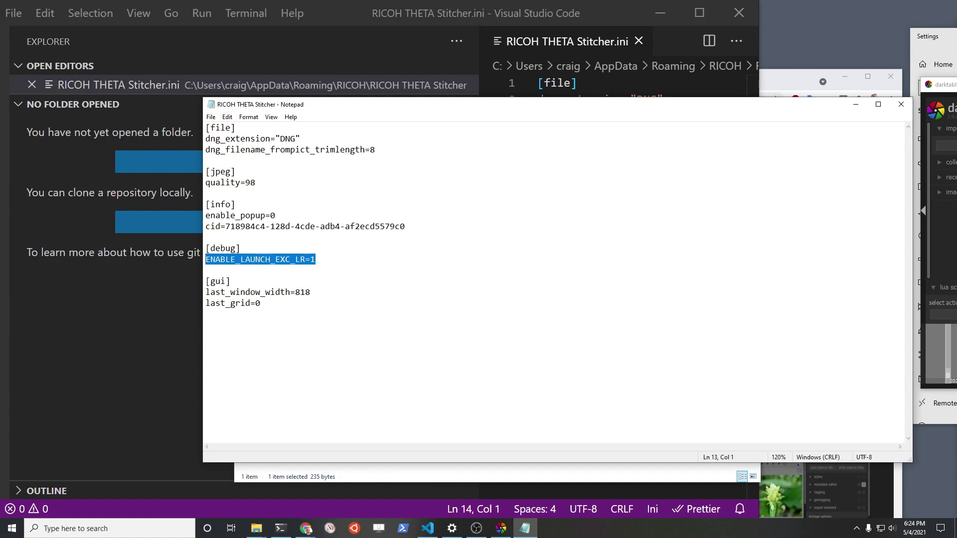
key(Down)
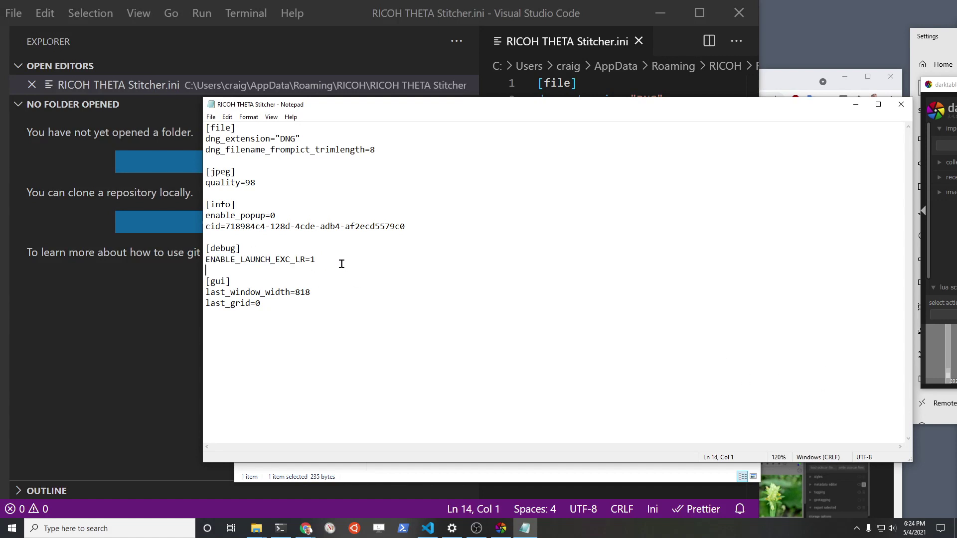
click(319, 260)
key(alt+Tab)
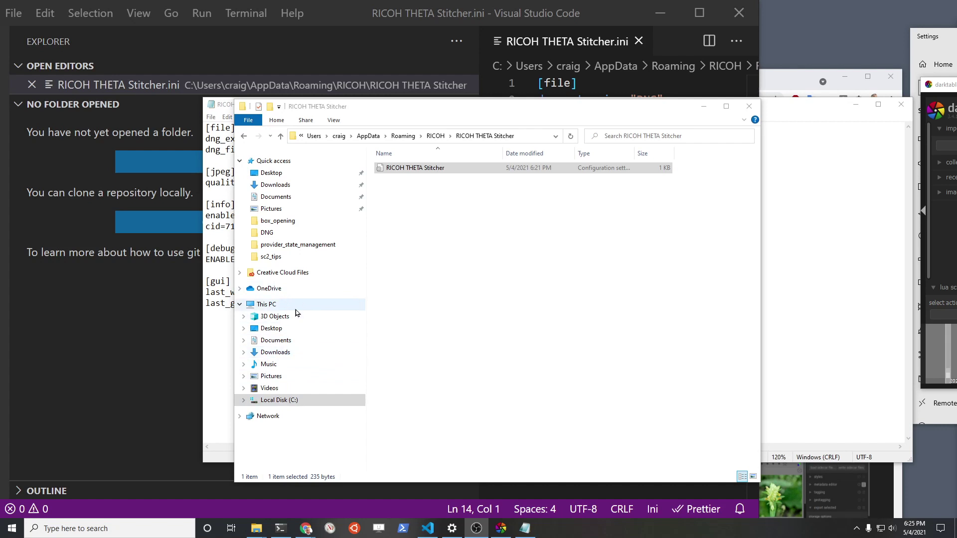
Open C:\Program Files\RICOH THETA Stitcher and move its window beside the DNG folder.
click(292, 404)
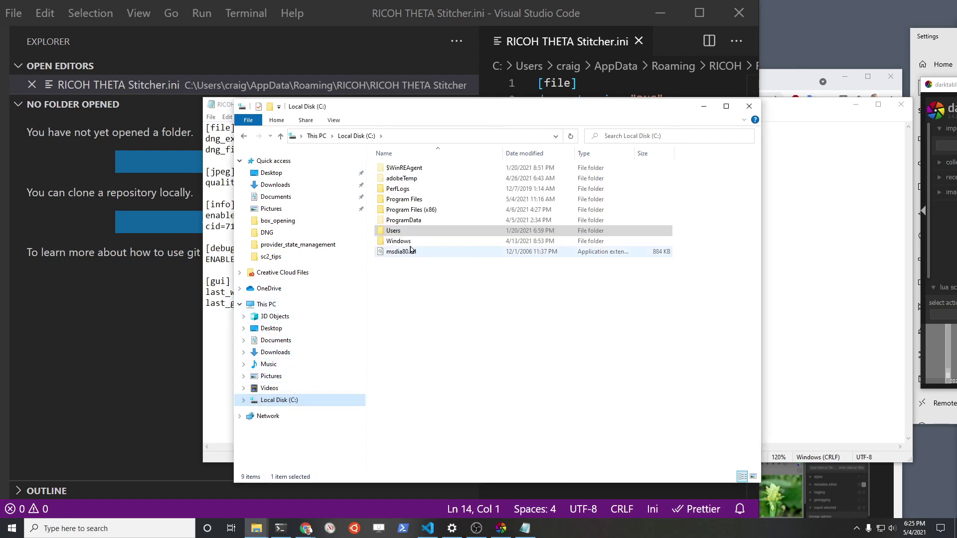
double_click(419, 199)
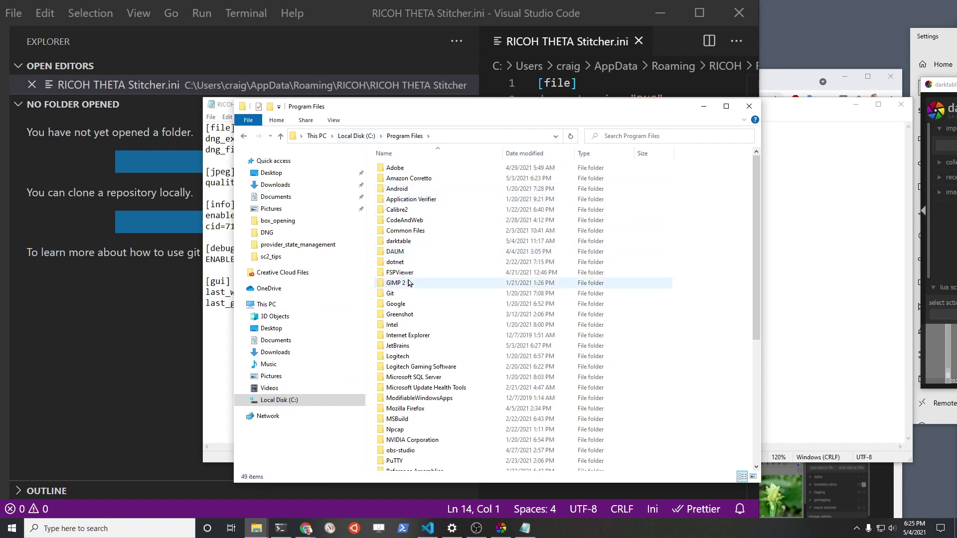
scroll(408, 325, down, 3)
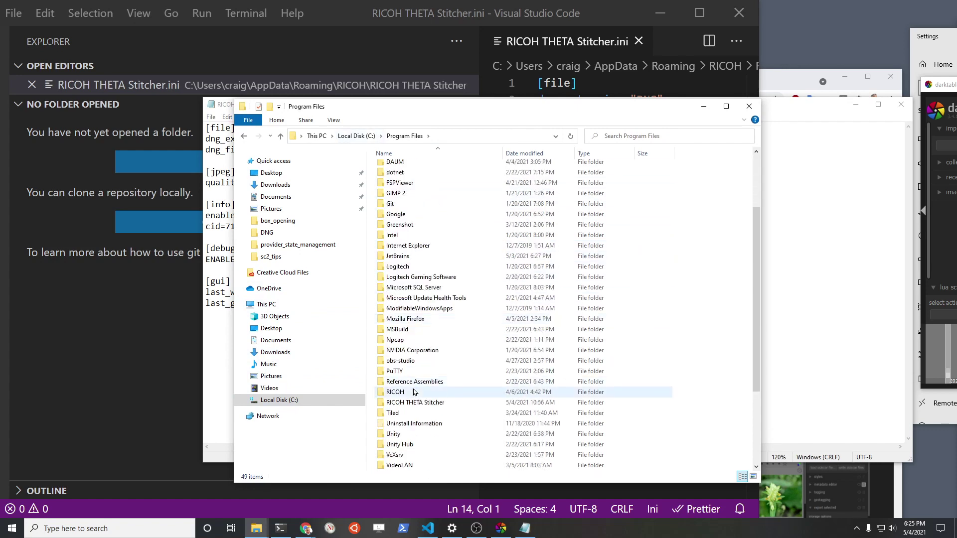
double_click(417, 403)
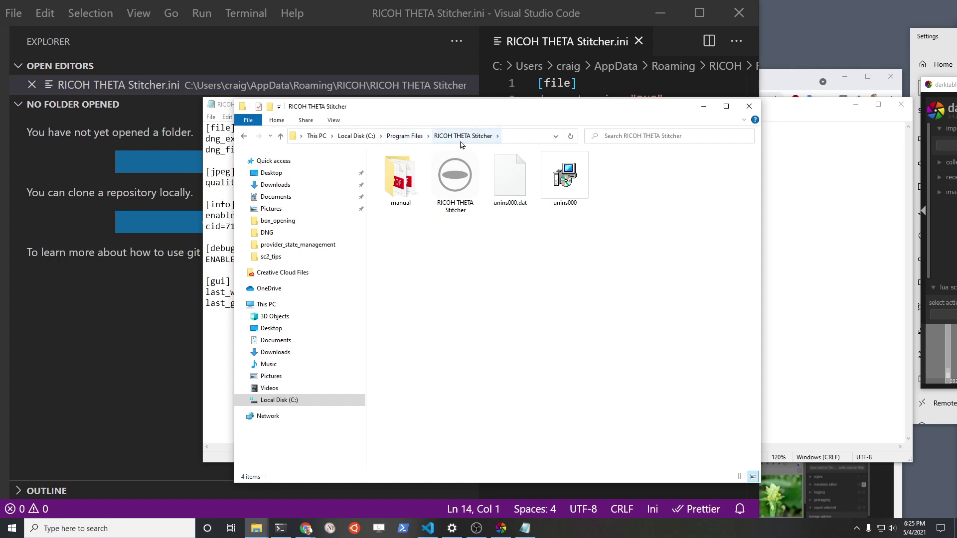
drag(505, 106, 349, 81)
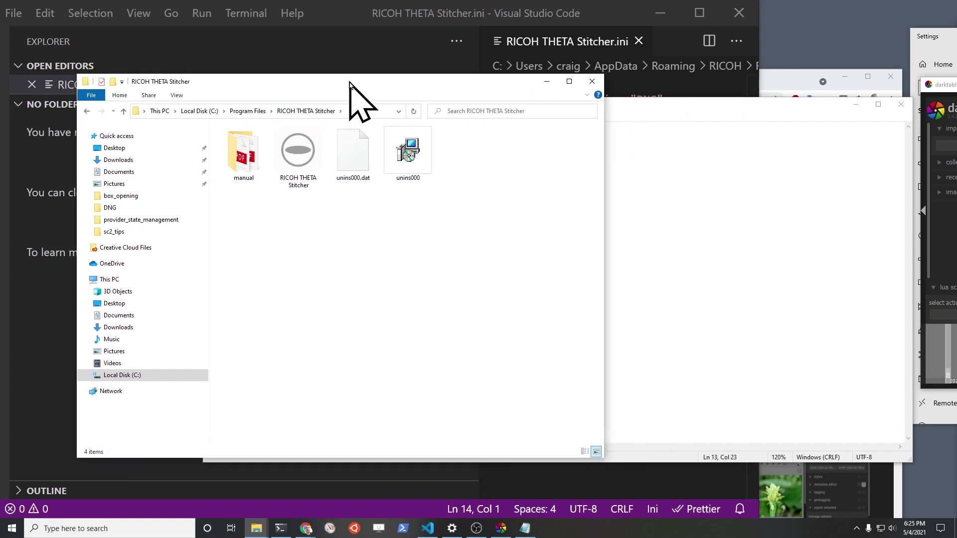
click(768, 281)
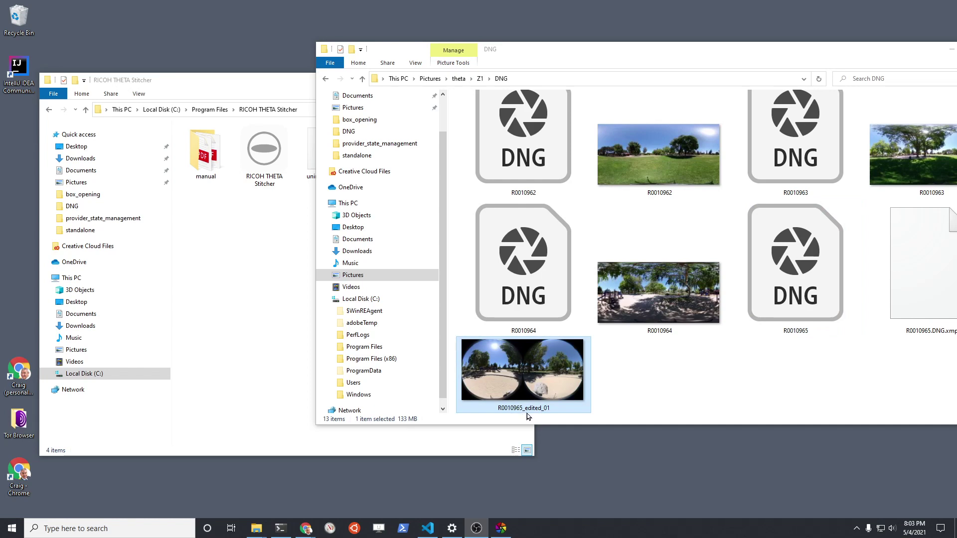
right_click(550, 387)
click(575, 383)
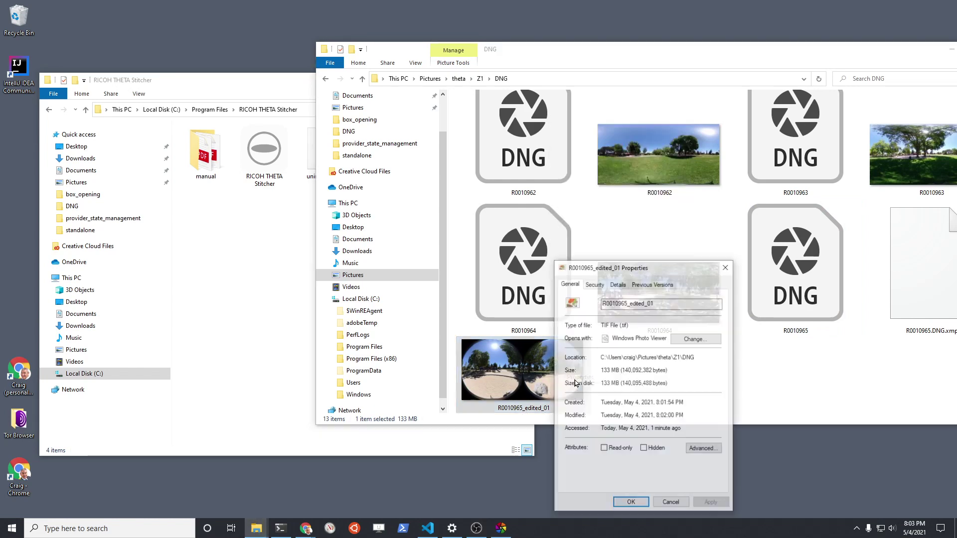
drag(631, 267, 580, 170)
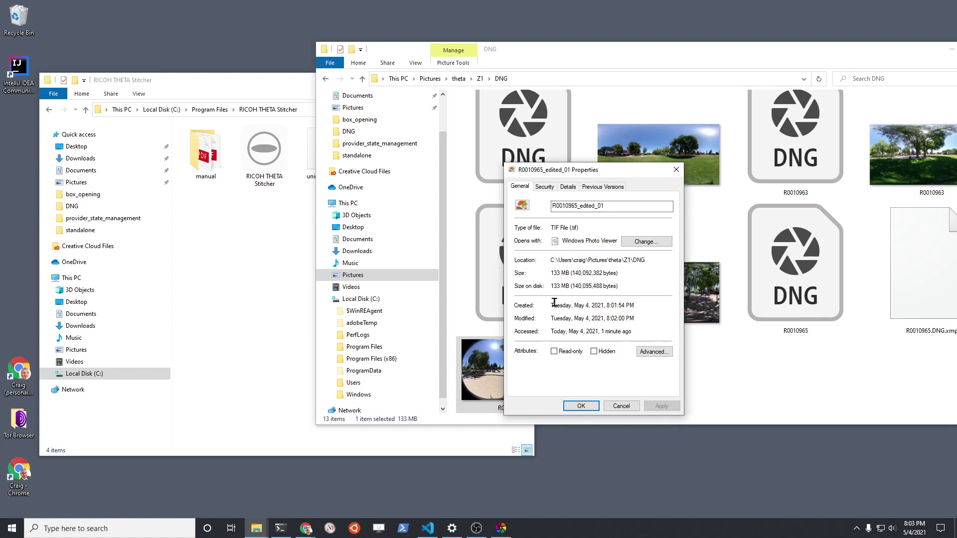
click(574, 190)
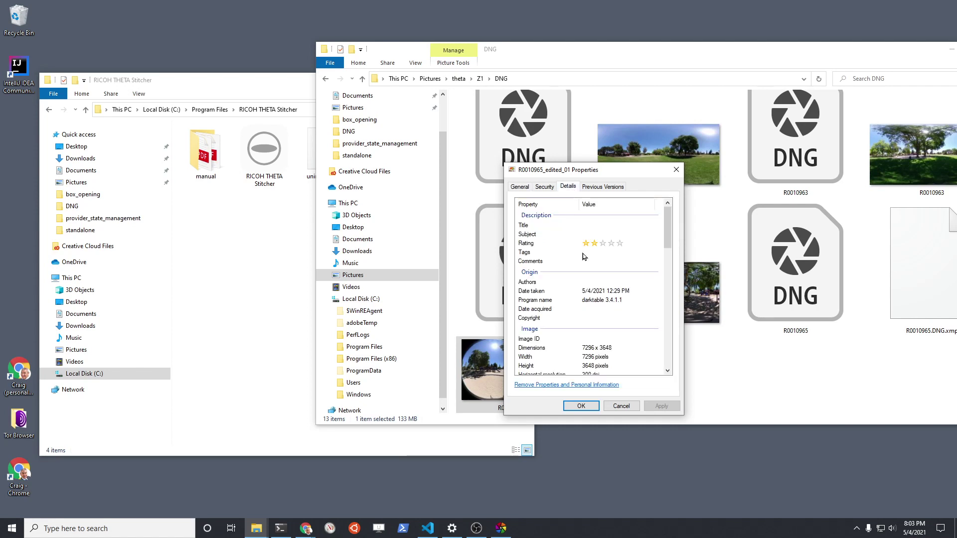
scroll(582, 253, down, 2)
scroll(600, 280, down, 2)
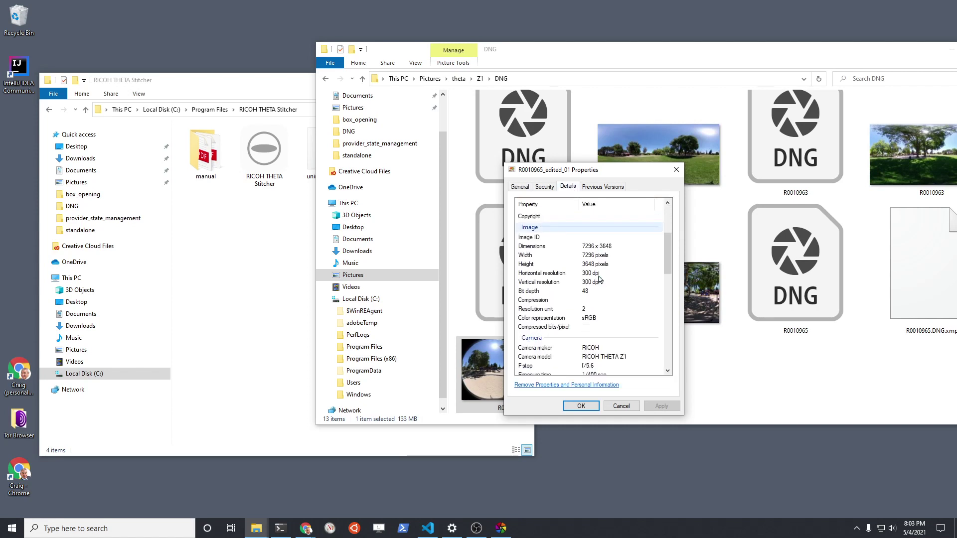
scroll(599, 279, down, 4)
click(599, 277)
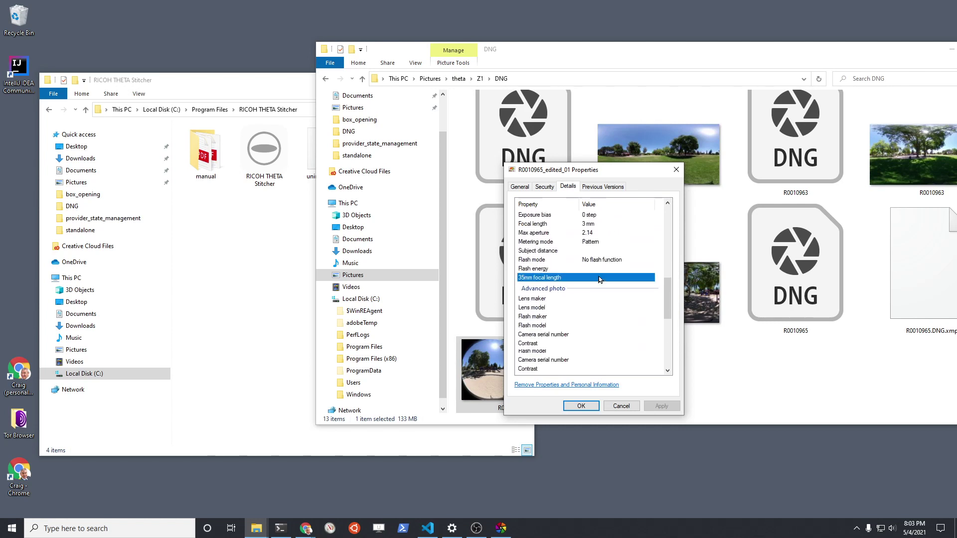
click(581, 406)
double_click(543, 367)
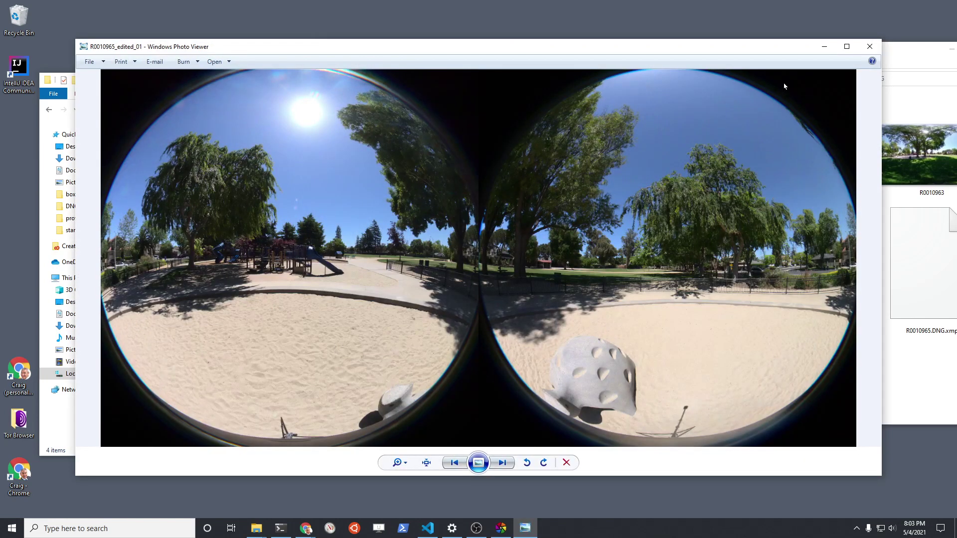
click(869, 47)
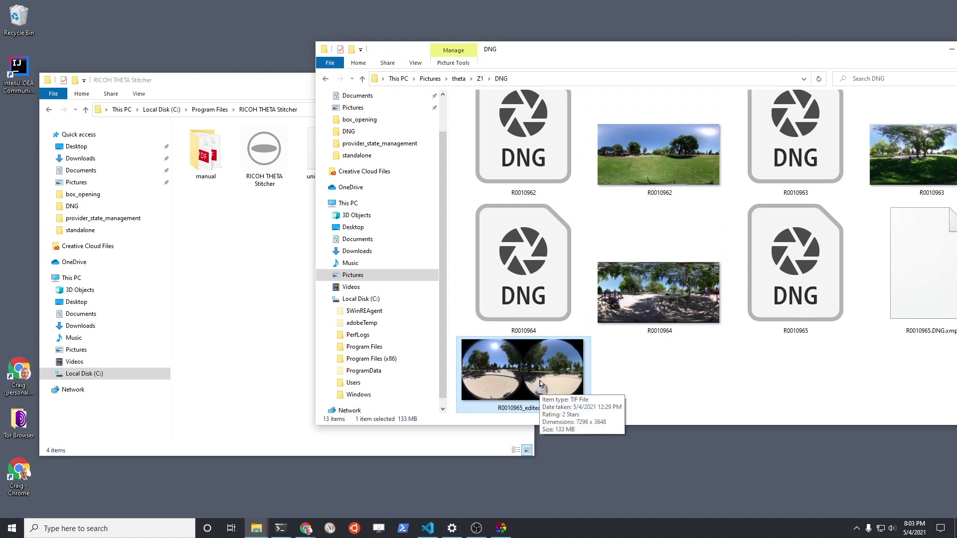
Stitch R0010965_edited_01.tif with Automatic zenith correction and stitching, and save the panorama.
drag(540, 381, 268, 155)
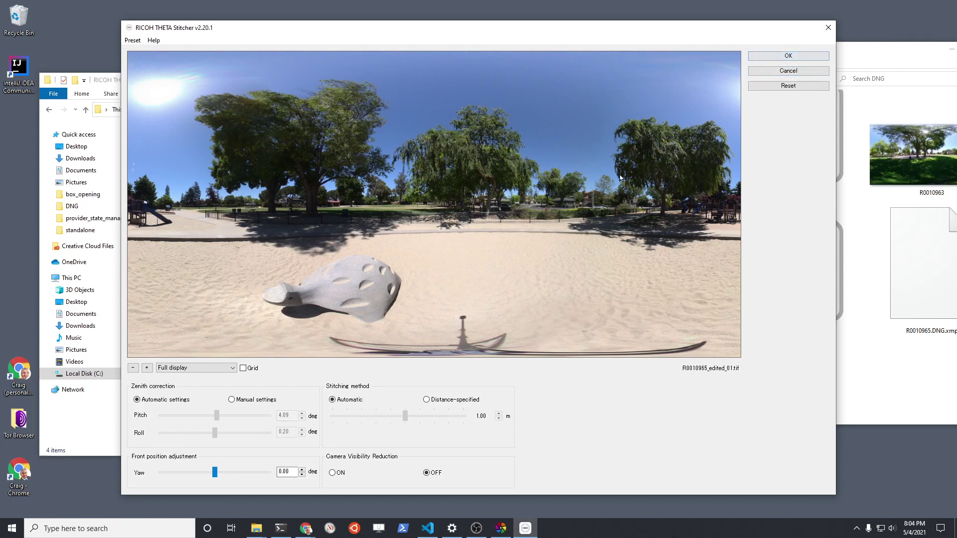
click(772, 58)
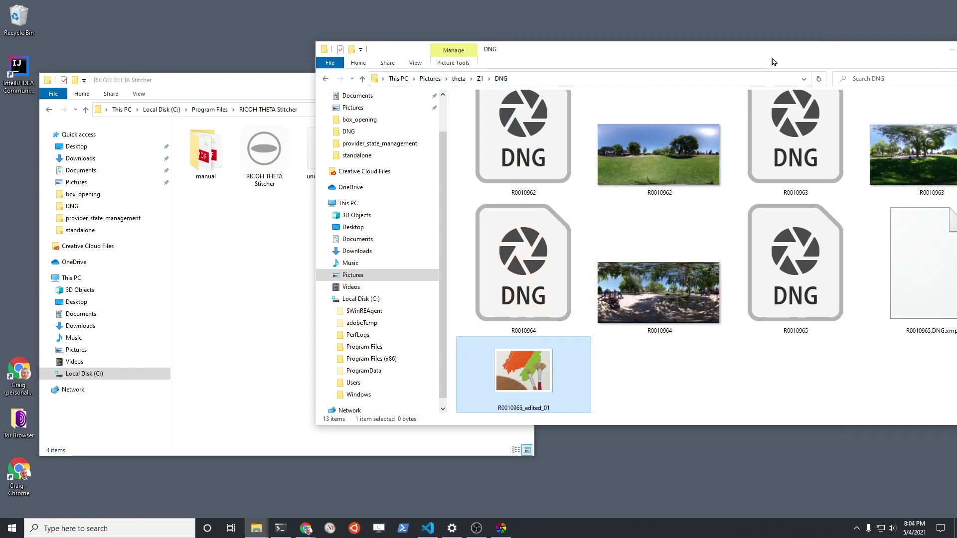
right_click(533, 380)
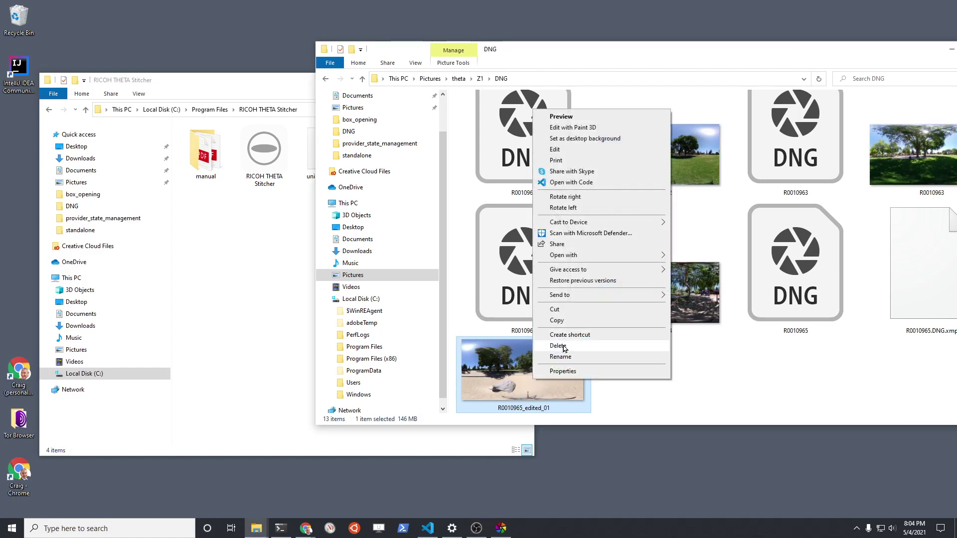
click(568, 373)
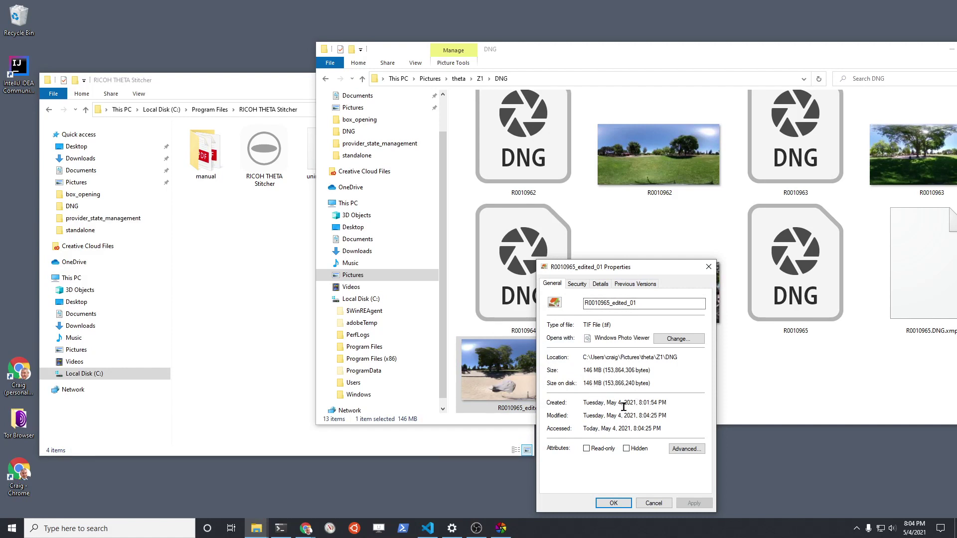
click(620, 503)
double_click(549, 391)
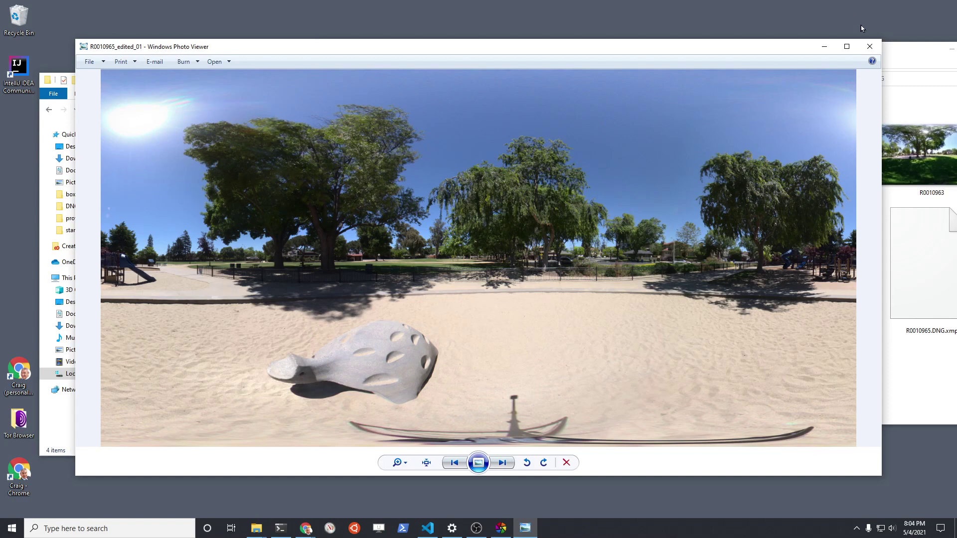
click(868, 48)
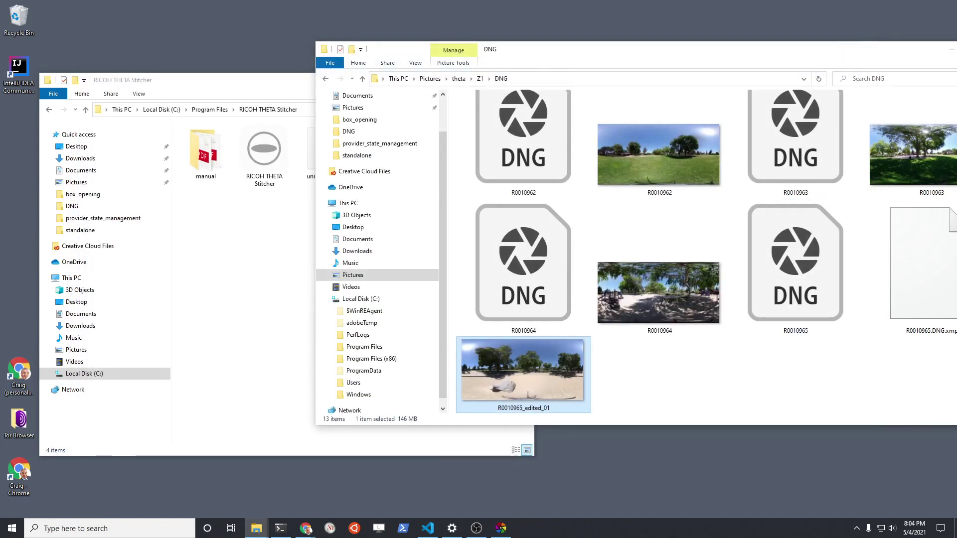
Launch FSPViewer, load the stitched R0010965_edited_01.tif, and maximize the window.
click(103, 526)
text(fs)
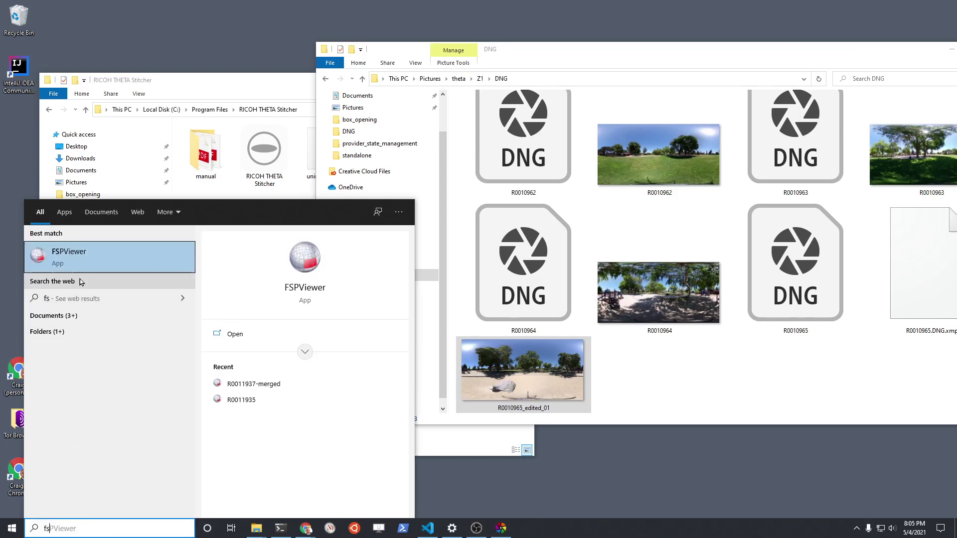
click(77, 268)
drag(493, 373, 132, 140)
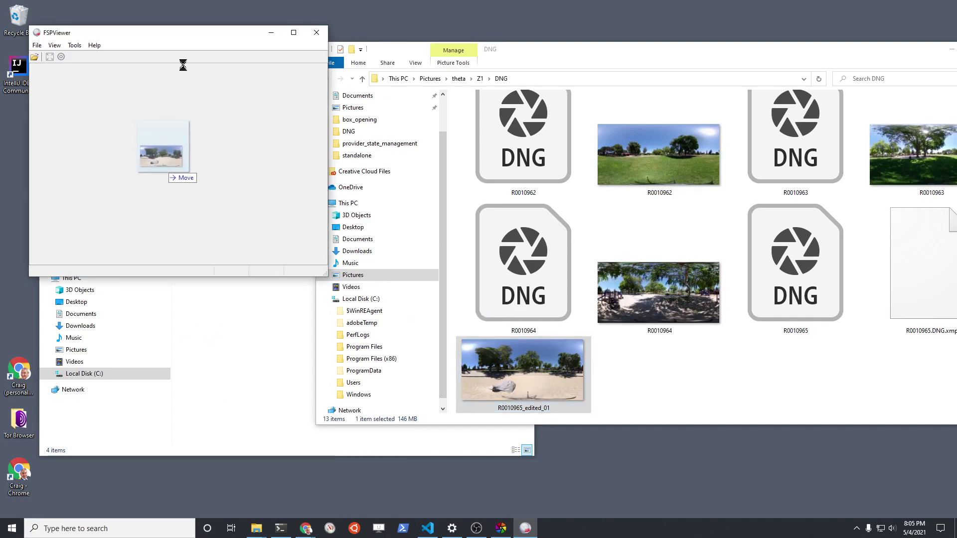
double_click(289, 31)
Pan and zoom around the 360° park scene toward the playground.
drag(618, 238, 465, 222)
drag(622, 251, 426, 223)
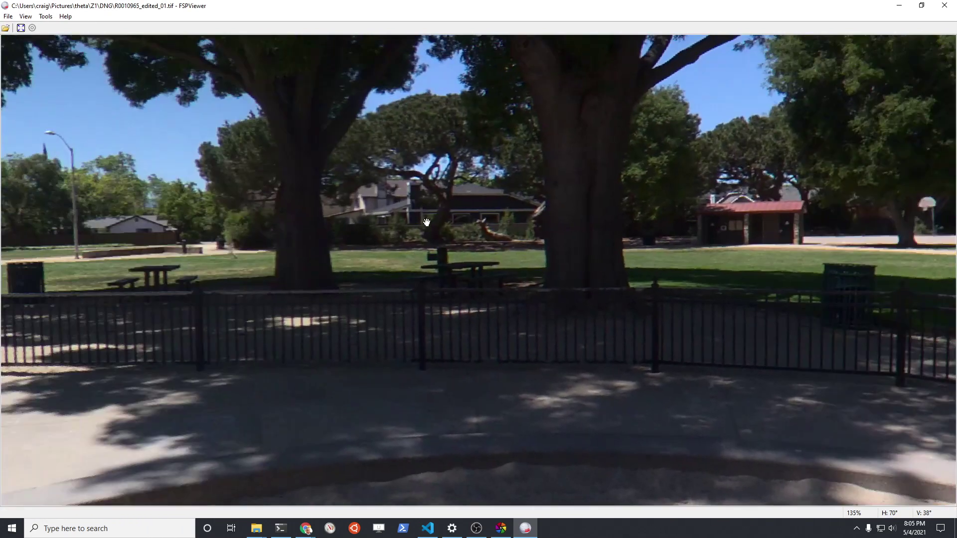
scroll(424, 250, down, 5)
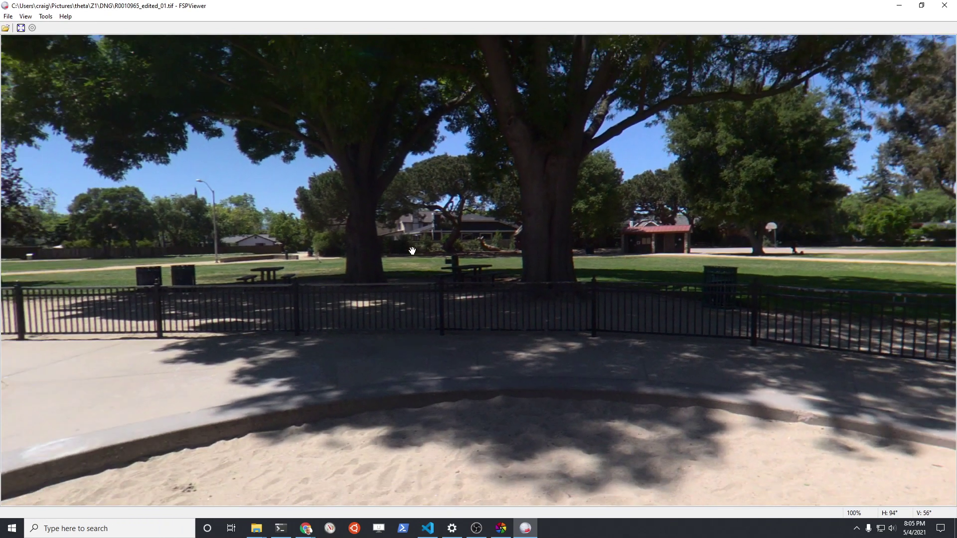
mouse_move(411, 250)
mouse_down()
mouse_move(320, 251)
mouse_move(319, 242)
mouse_move(230, 235)
mouse_move(357, 240)
mouse_move(519, 290)
mouse_up()
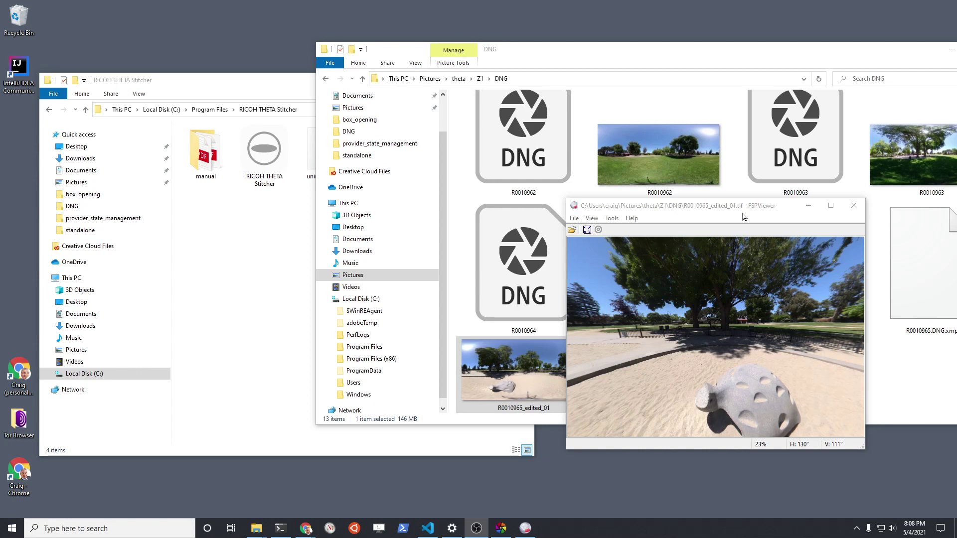
drag(743, 215, 720, 198)
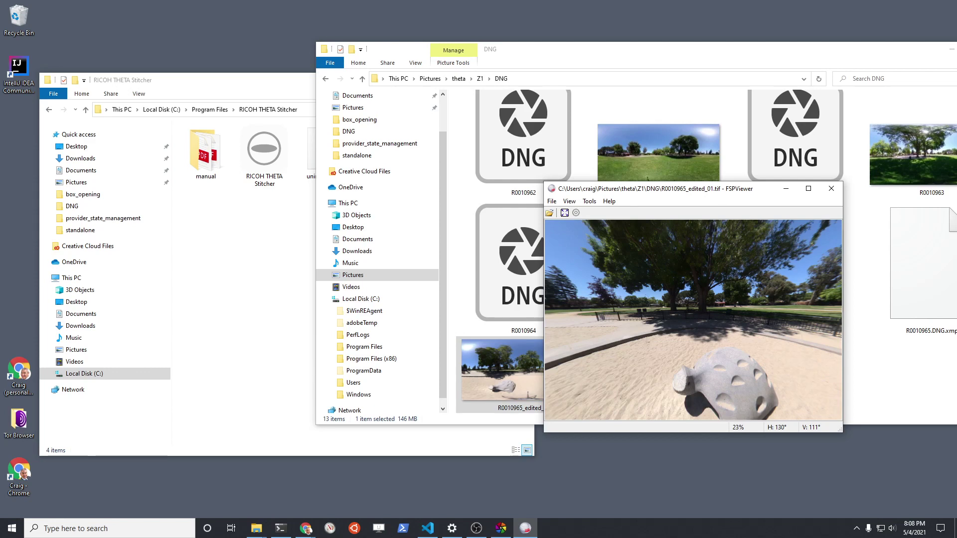
key(alt+Tab)
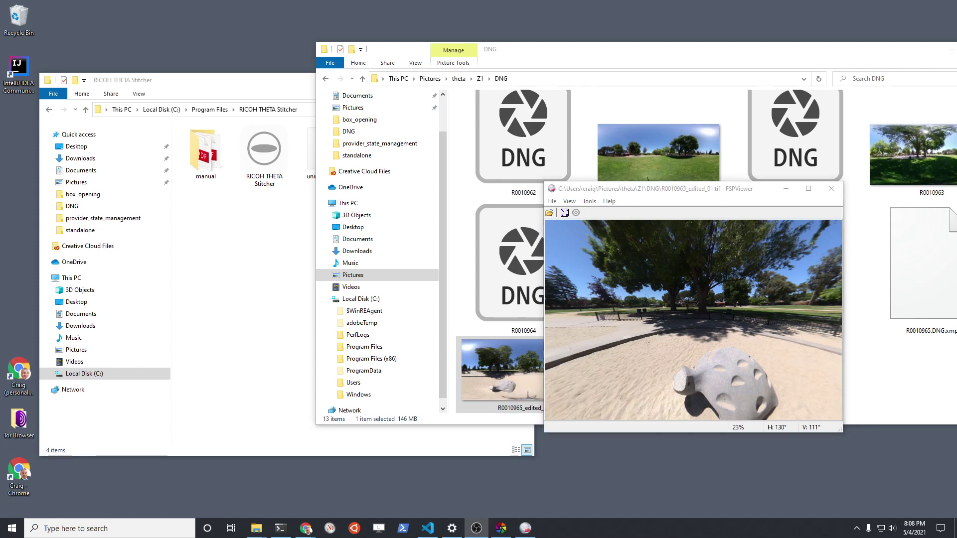